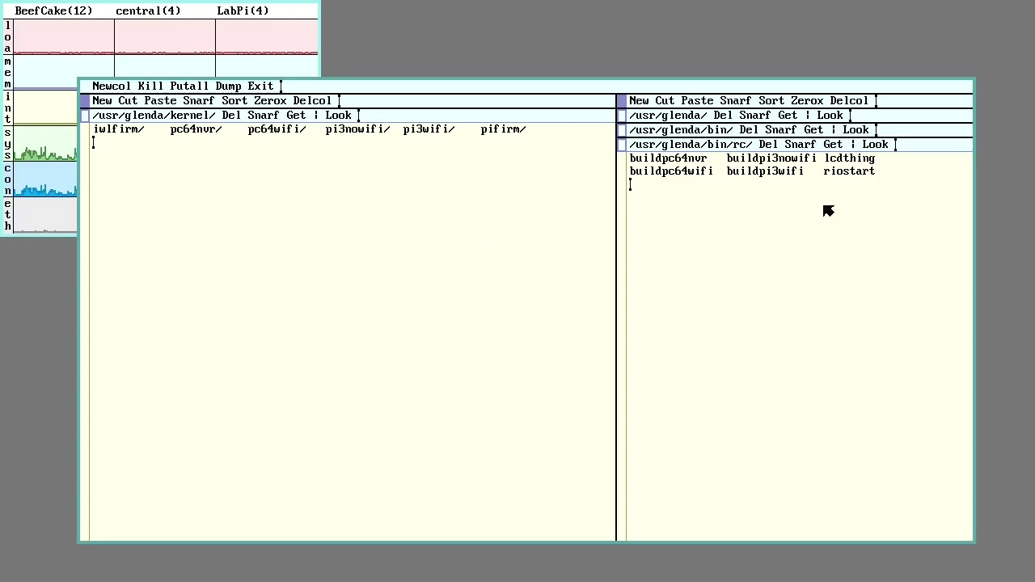
# Step: Open the buildpc64wifi script, move its window into the wider column, and highlight the end of its -bc bind flags
pyautogui.rightClick(701, 175)
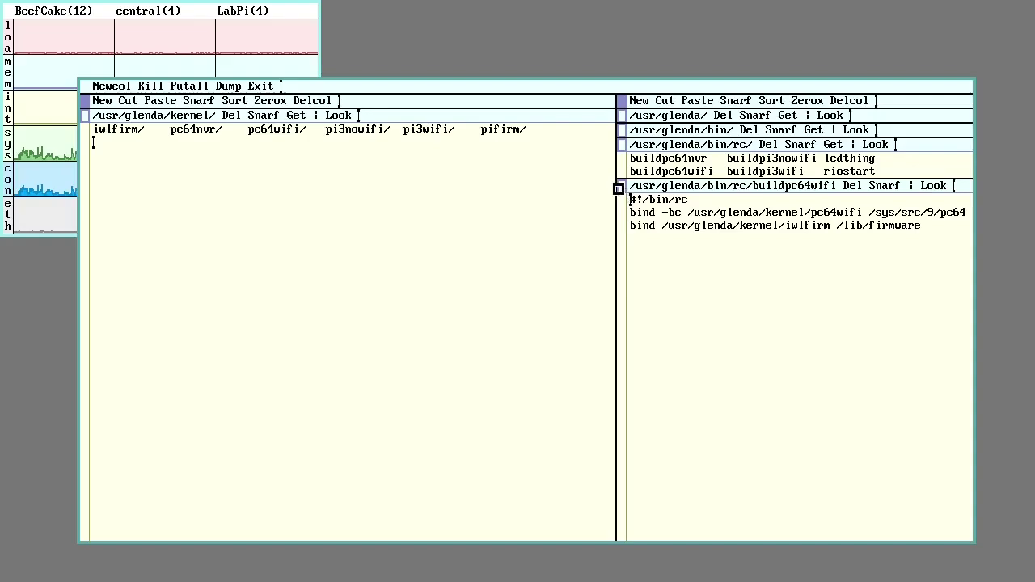
pyautogui.moveTo(459, 248); pyautogui.dragTo(216, 248)
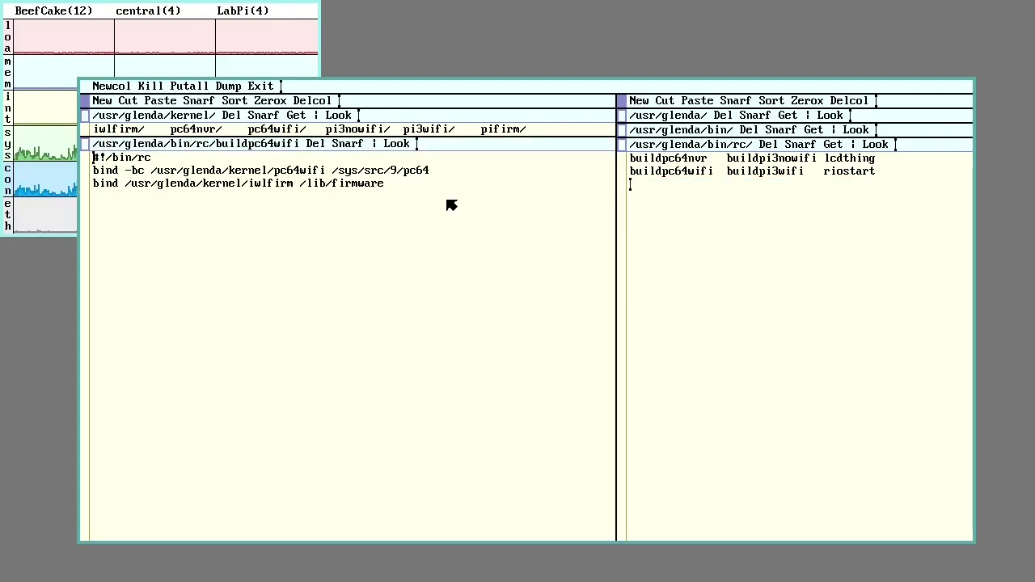
pyautogui.click(141, 171)
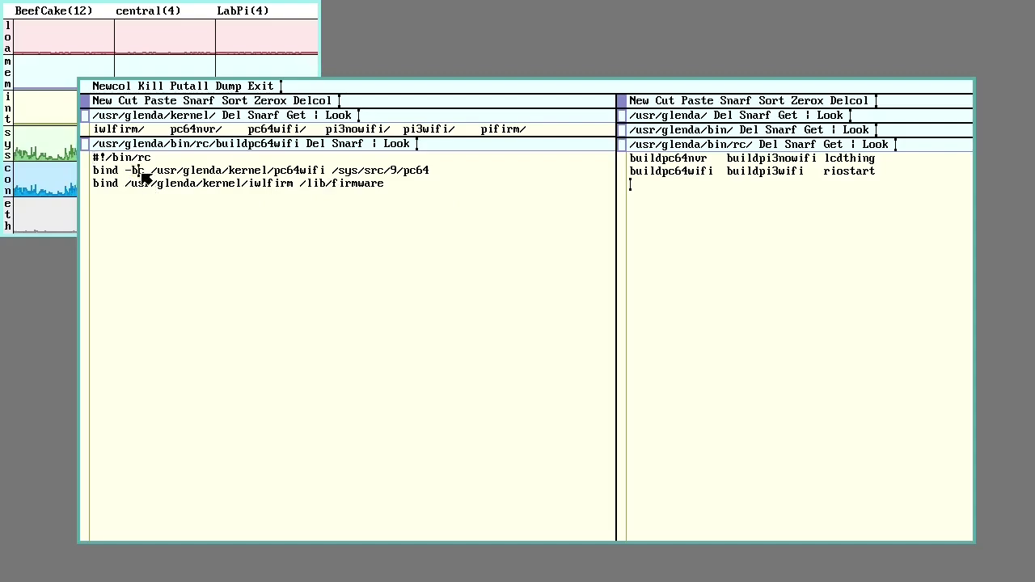
pyautogui.moveTo(145, 172); pyautogui.dragTo(154, 177)
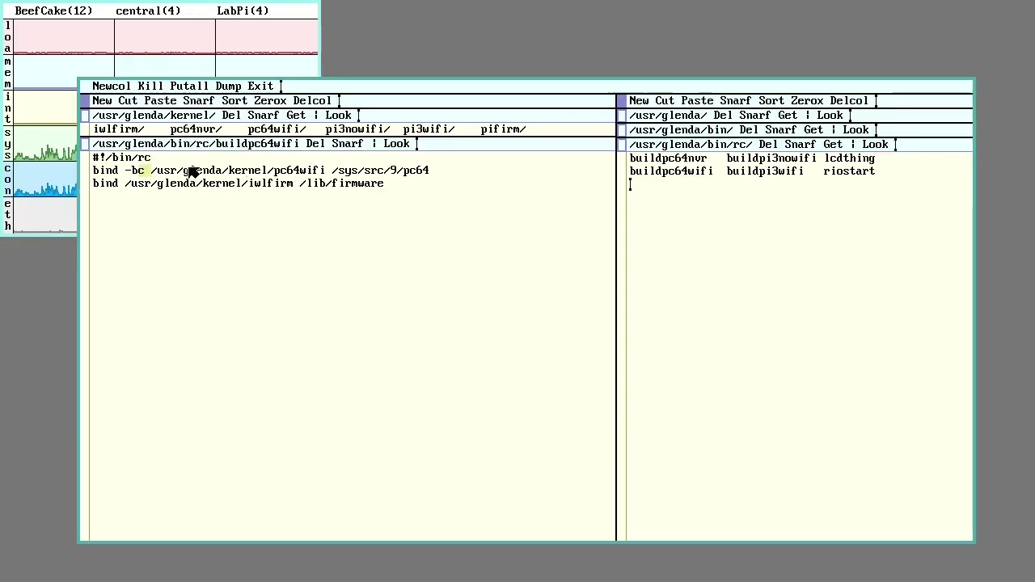
# Step: Open the pc64nvr kernel directory in the wider column and highlight the CONF value in its mkfile
pyautogui.rightClick(197, 132)
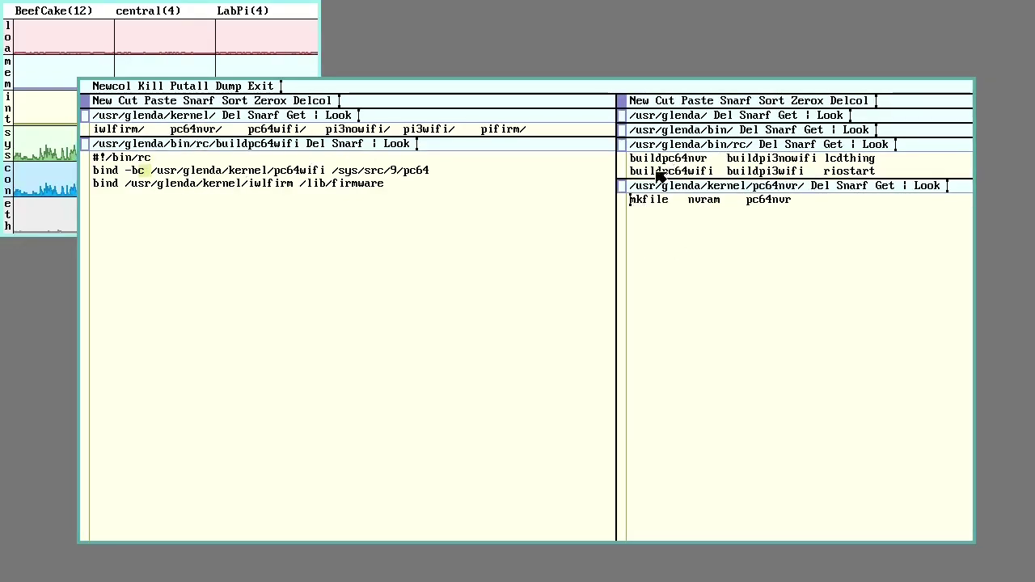
pyautogui.moveTo(407, 259); pyautogui.dragTo(128, 195)
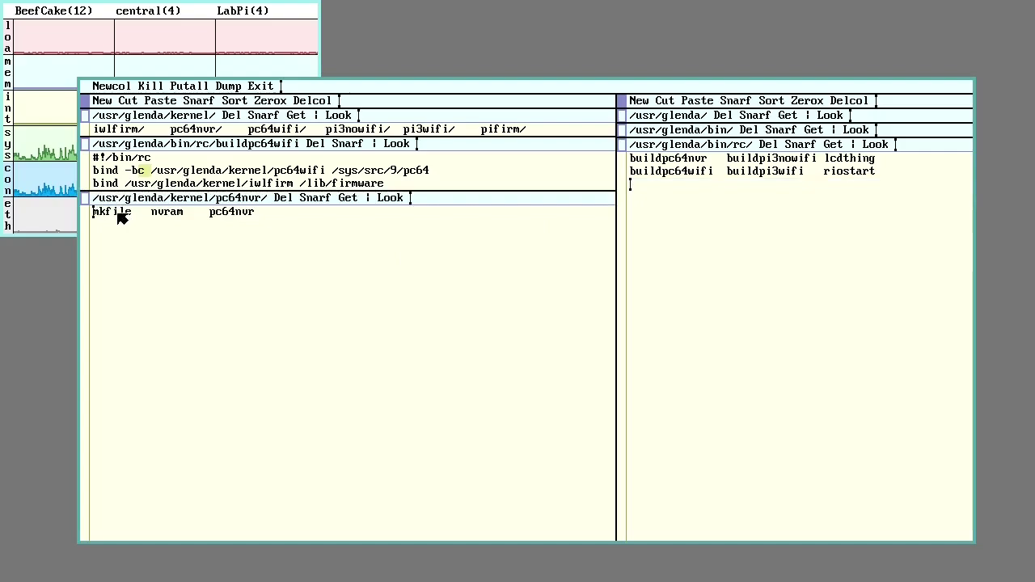
pyautogui.rightClick(113, 212)
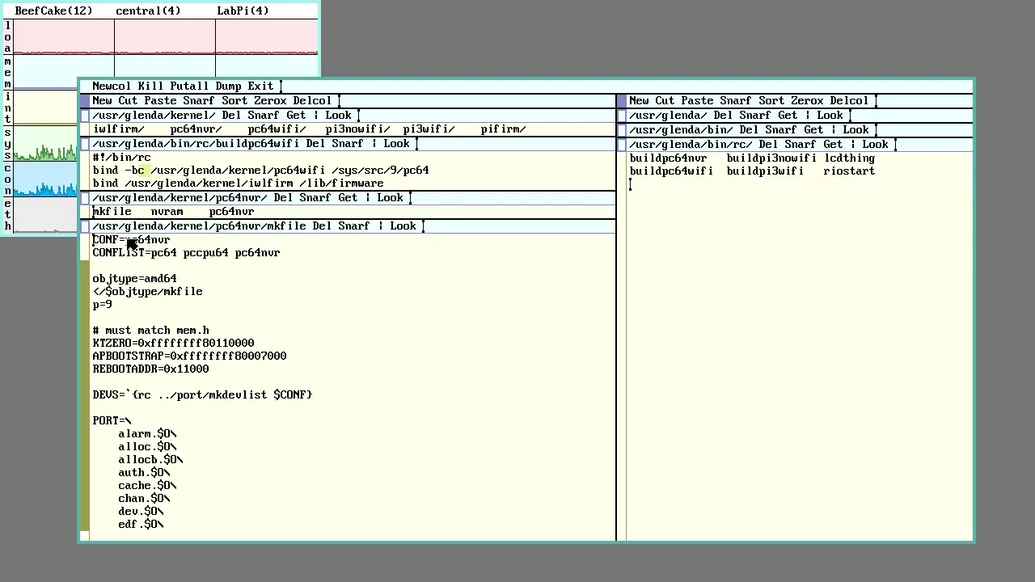
pyautogui.moveTo(127, 240); pyautogui.dragTo(191, 241)
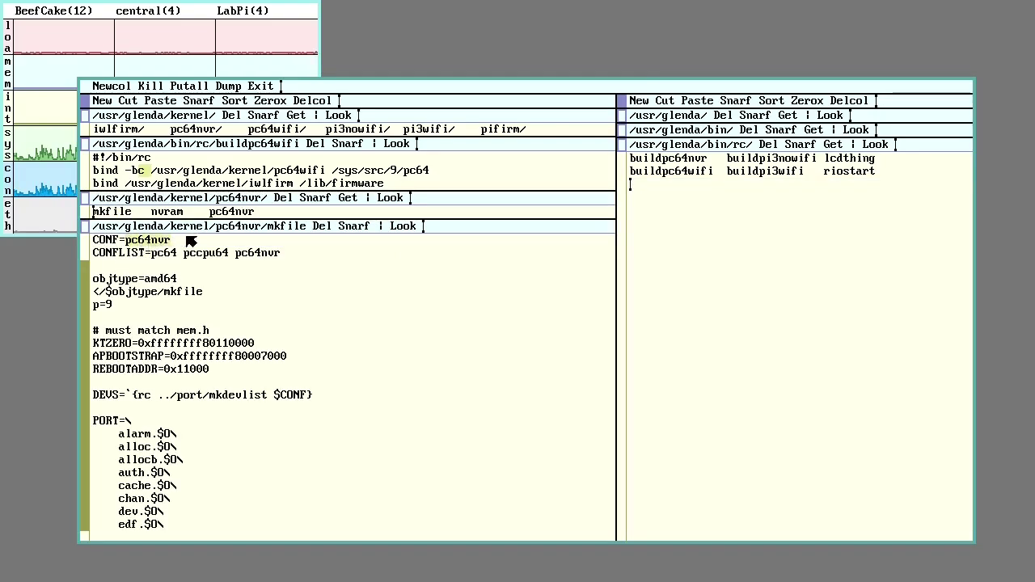
# Step: Open the pc64nvr configuration file and select the nvram entry at the end of its bootdir section
pyautogui.rightClick(237, 215)
pyautogui.middleClick(87, 370)
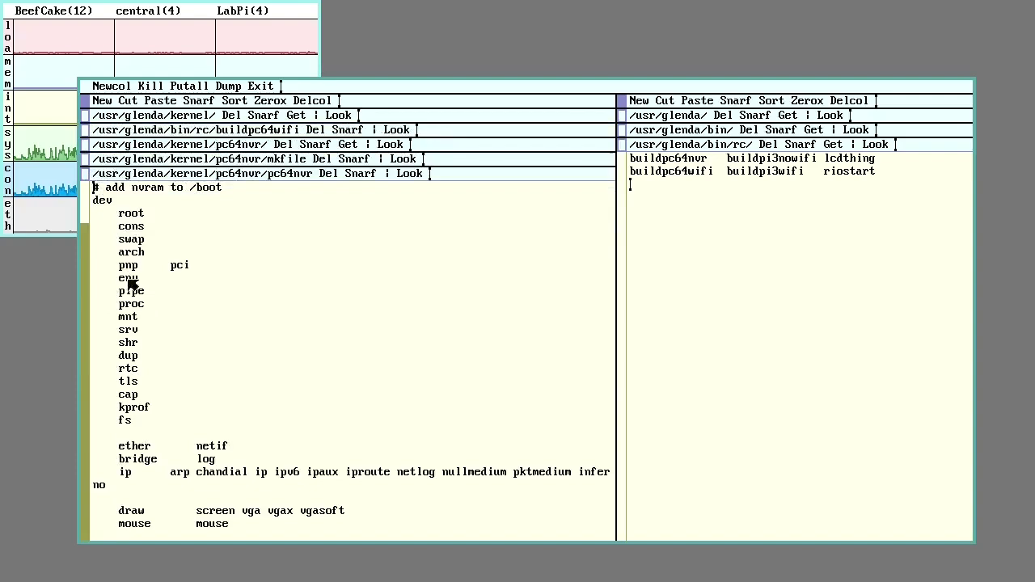
pyautogui.middleClick(89, 208)
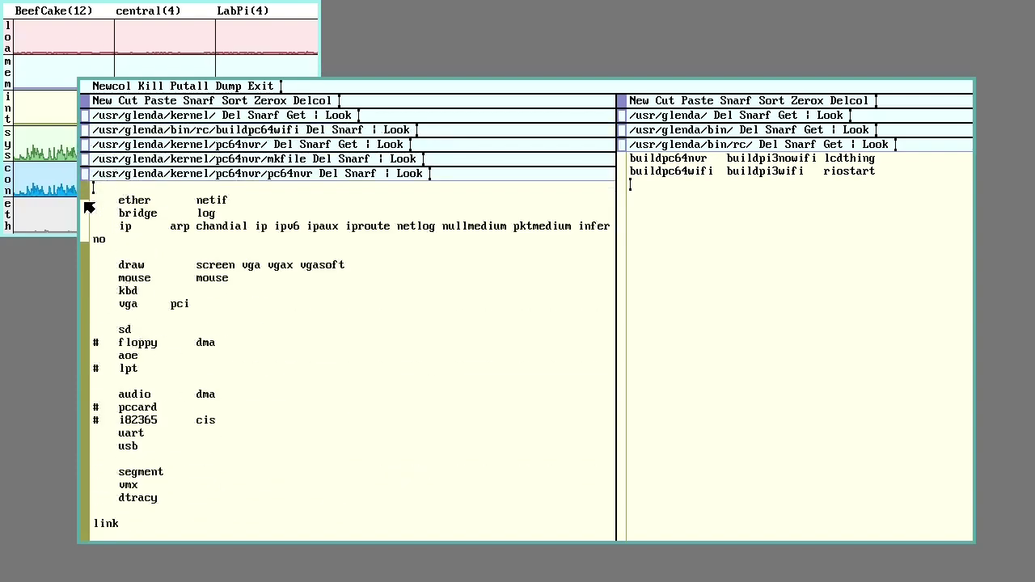
pyautogui.moveTo(89, 208); pyautogui.dragTo(123, 512)
pyautogui.moveTo(118, 417); pyautogui.dragTo(157, 411)
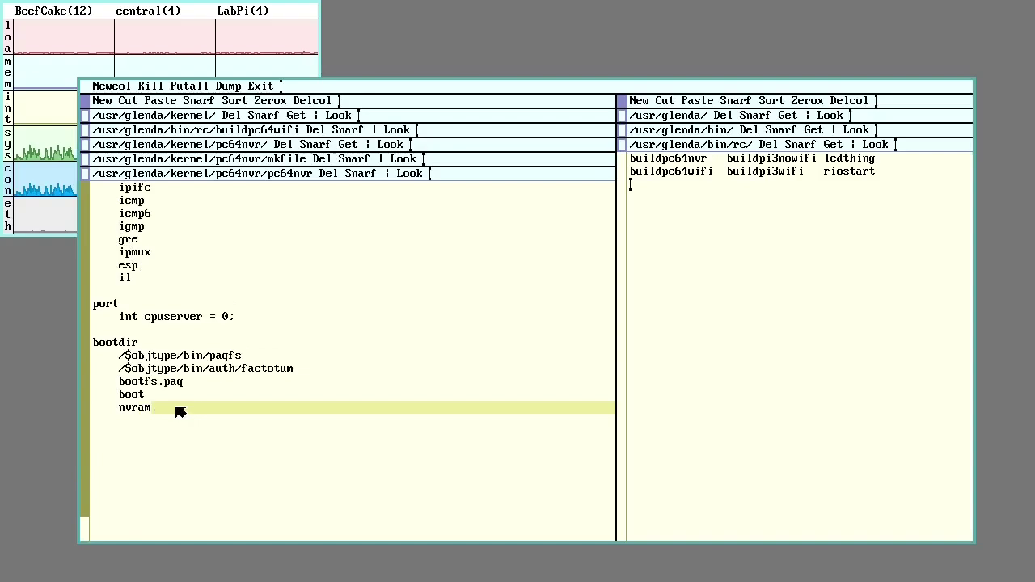
pyautogui.doubleClick(144, 407)
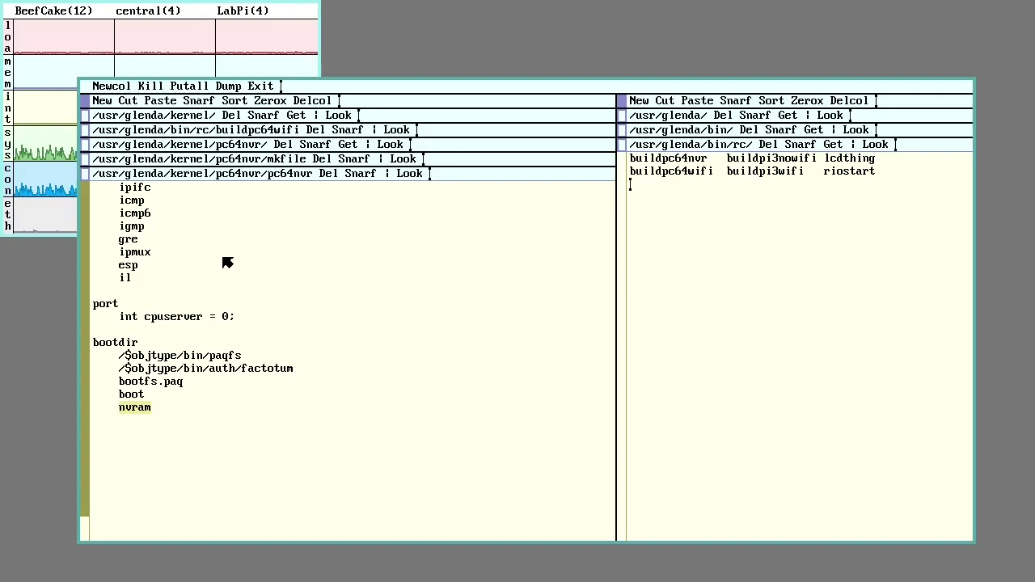
# Step: View the nvram file from the pc64nvr directory, and close the nvram, mkfile and pc64nvr file windows
pyautogui.click(88, 146)
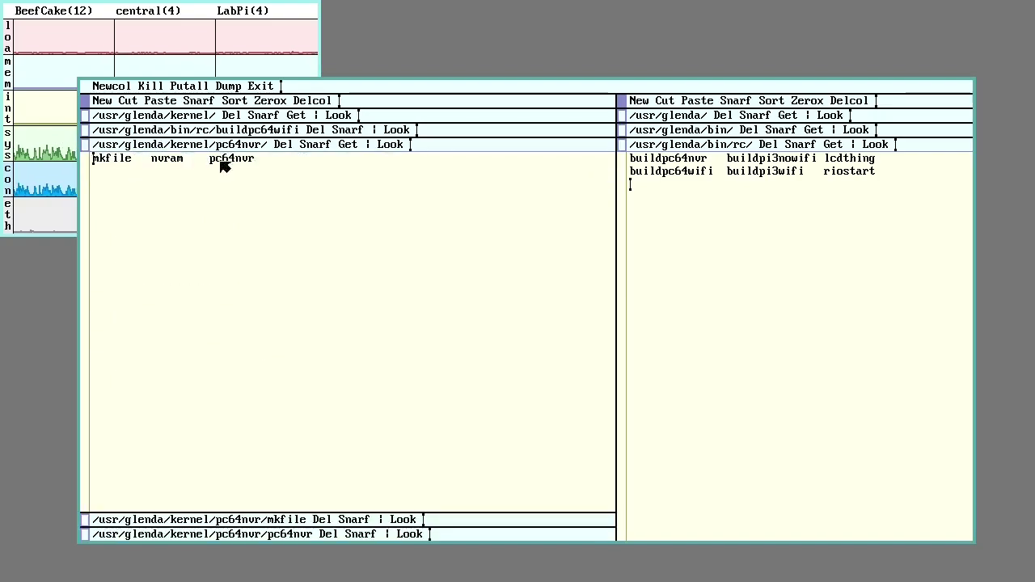
pyautogui.rightClick(170, 160)
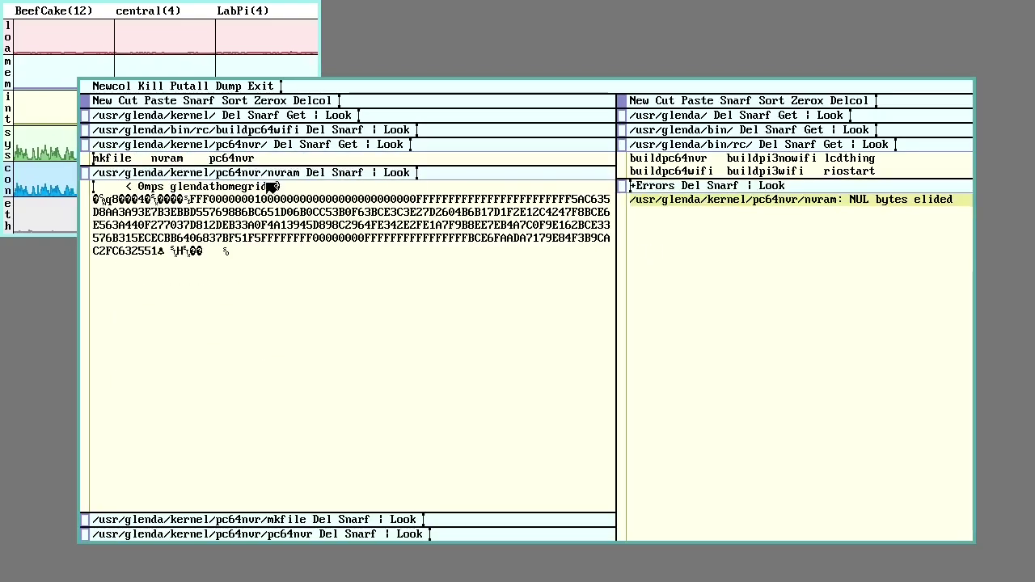
pyautogui.middleClick(319, 178)
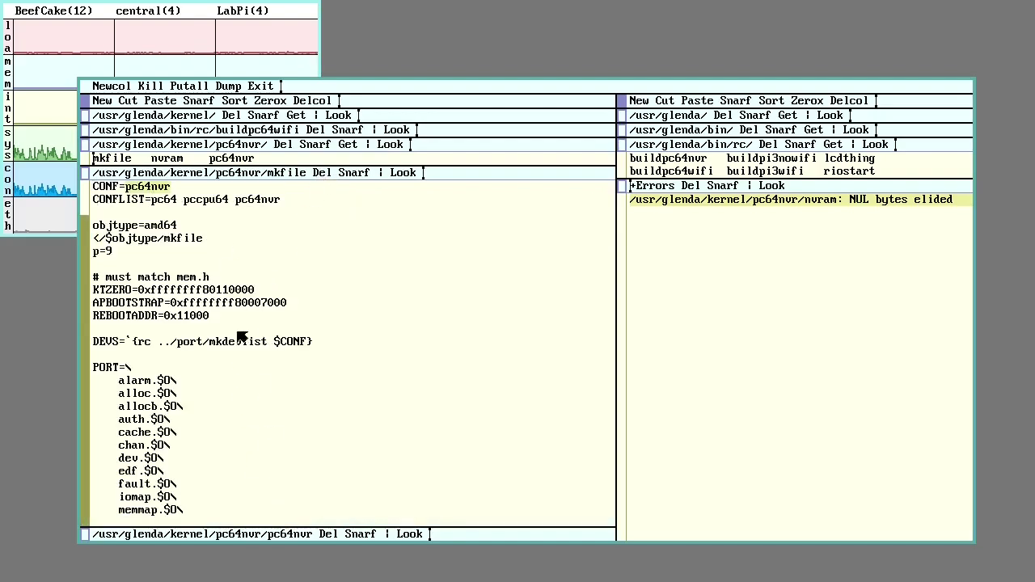
pyautogui.middleClick(325, 178)
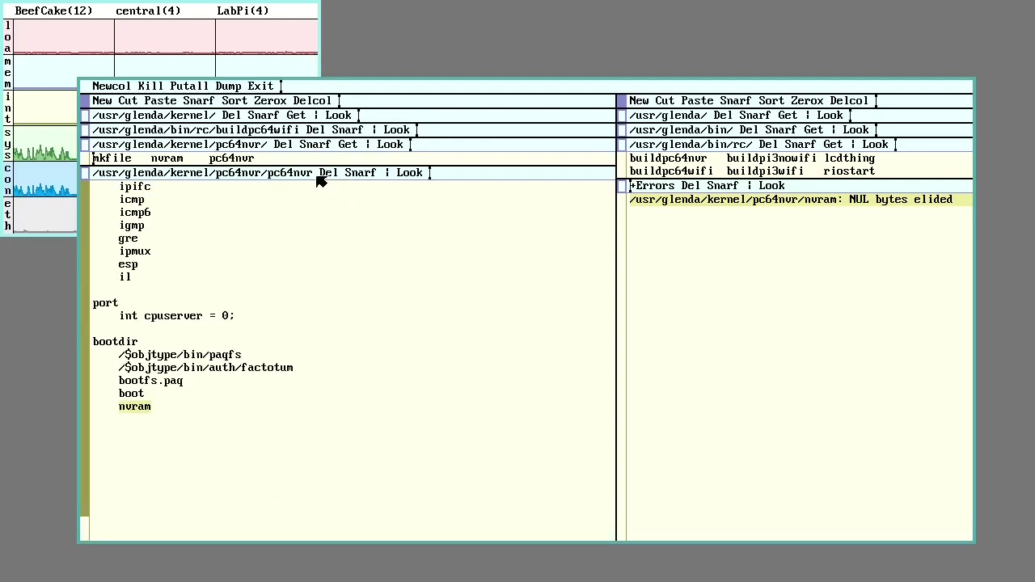
pyautogui.middleClick(322, 178)
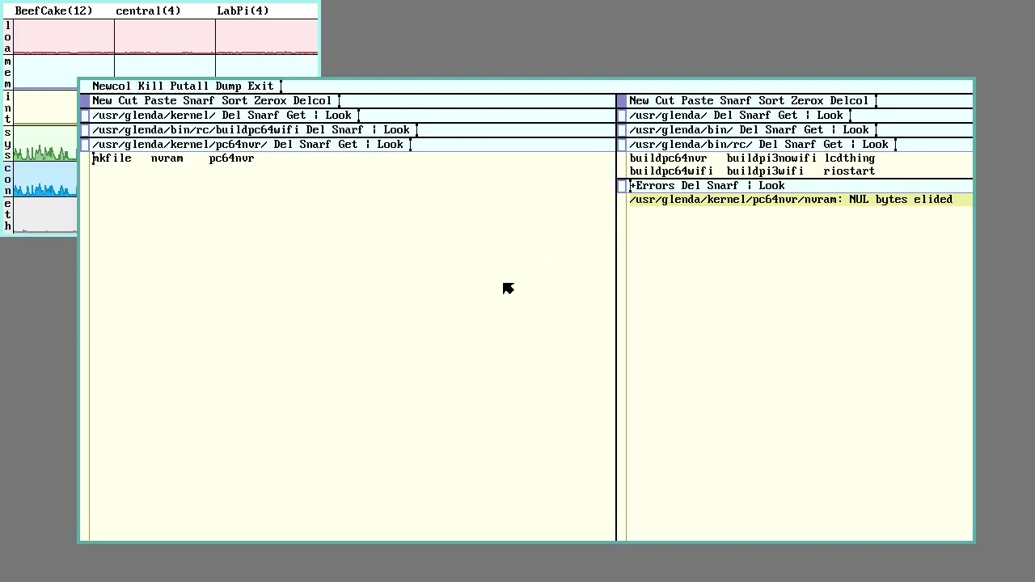
# Step: Open a large new terminal window over the editor and run the buildpc64nvr script
pyautogui.rightClick(471, 53)
pyautogui.click(469, 12)
pyautogui.moveTo(444, 33); pyautogui.dragTo(1000, 466)
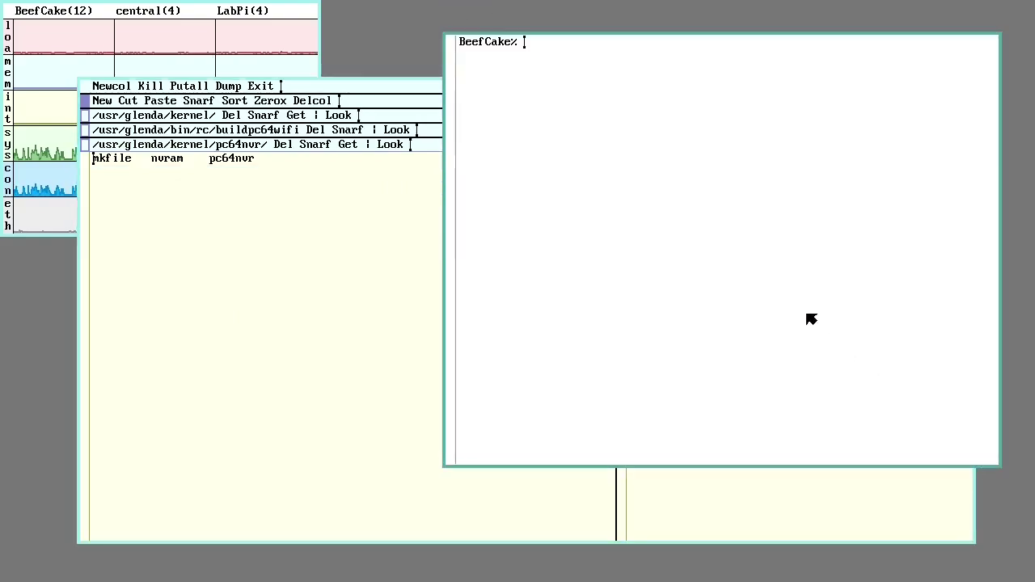
pyautogui.write('bui')
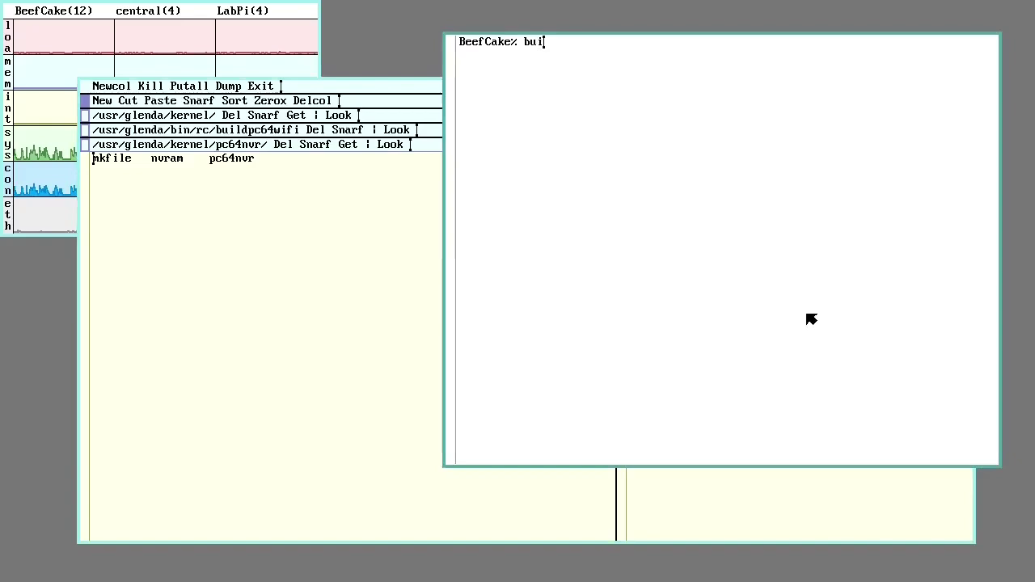
pyautogui.write('ldp')
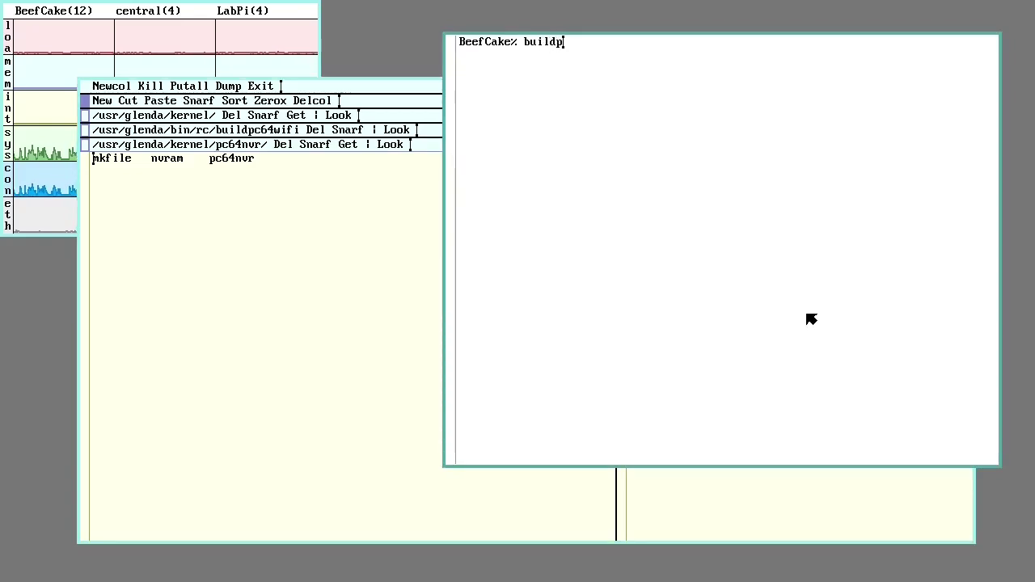
pyautogui.write('c64nv')
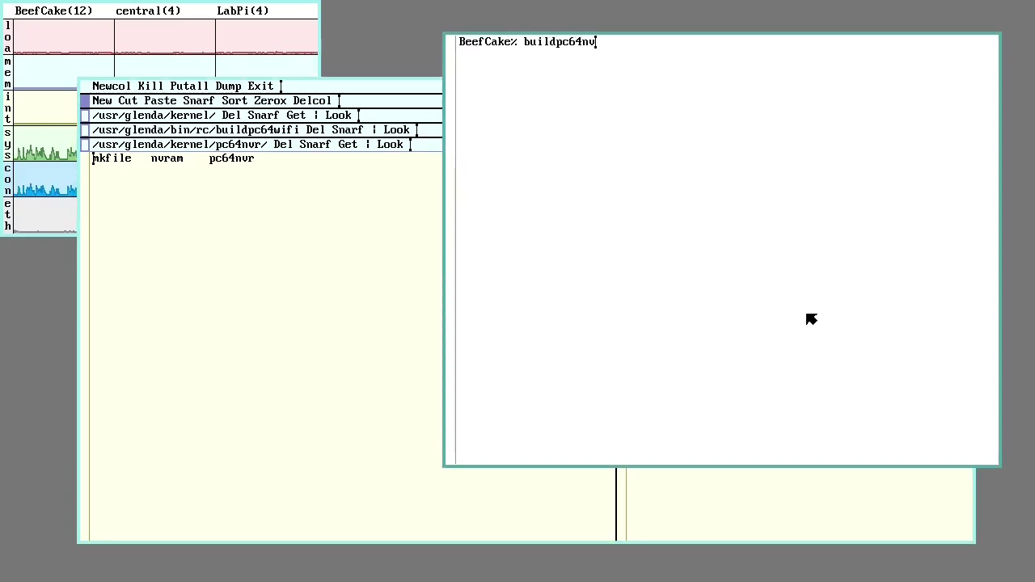
pyautogui.write('r')
pyautogui.press('Return')
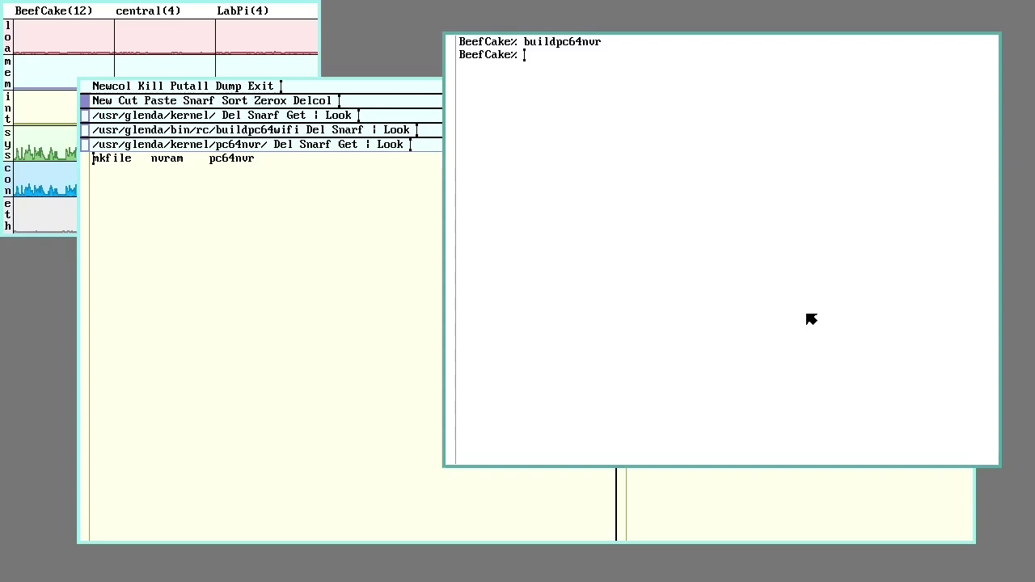
# Step: Change to /sys/src/9/pc64, list its files with lc, and check for the pc64nvr configuration
pyautogui.write('ls')
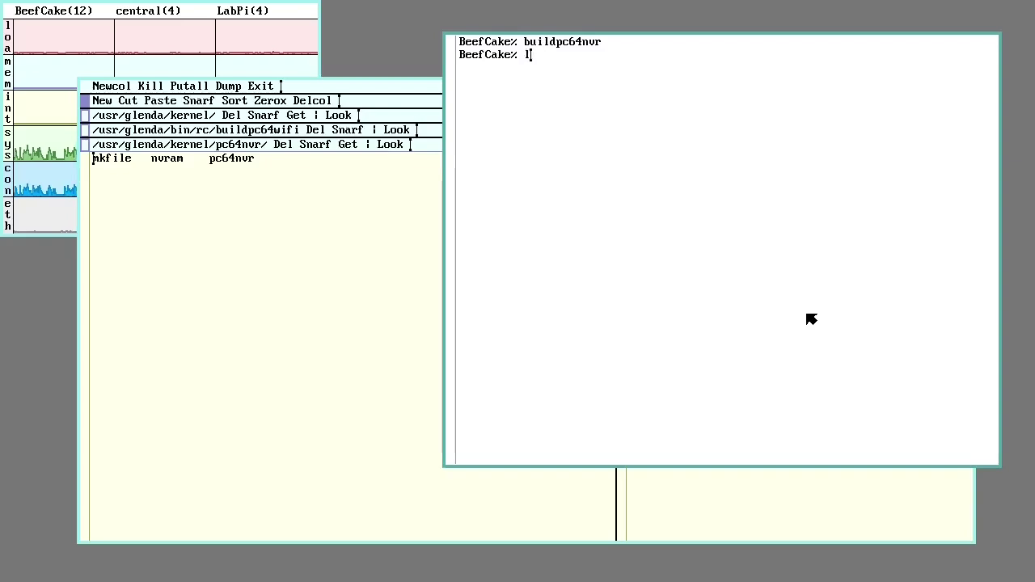
pyautogui.press('BackSpace')
pyautogui.write('cd /')
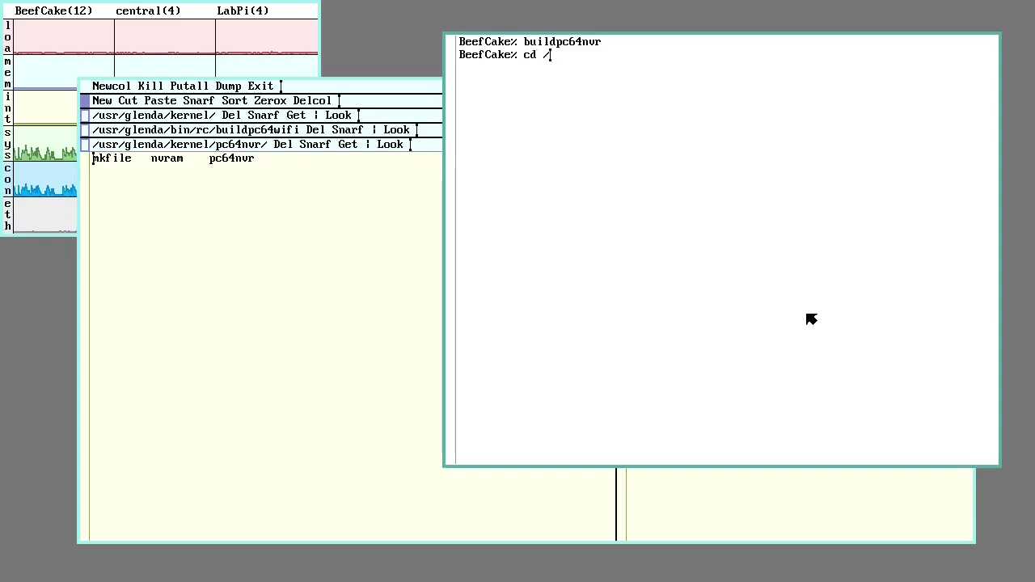
pyautogui.write('sys/src/9')
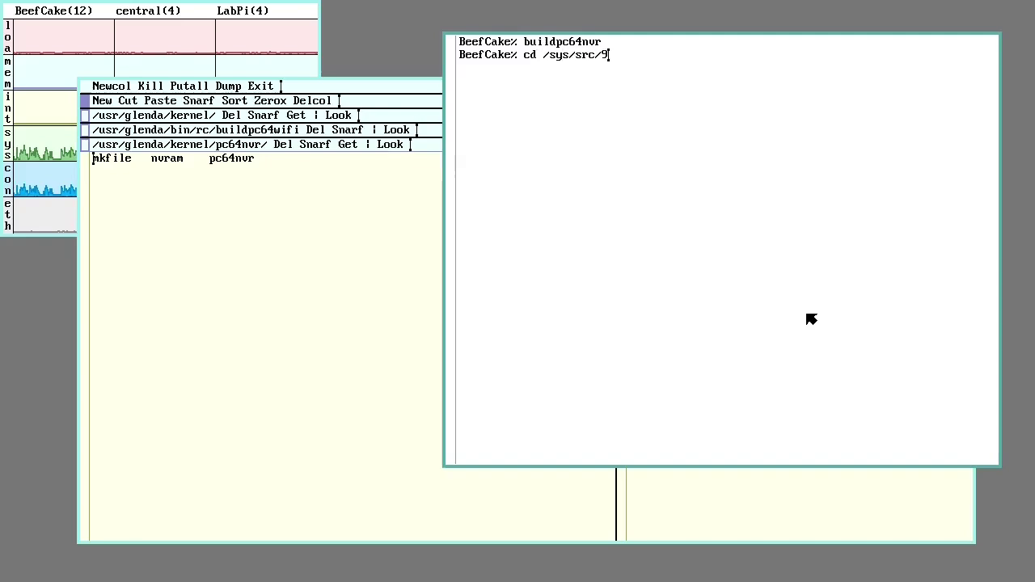
pyautogui.write('/pc64')
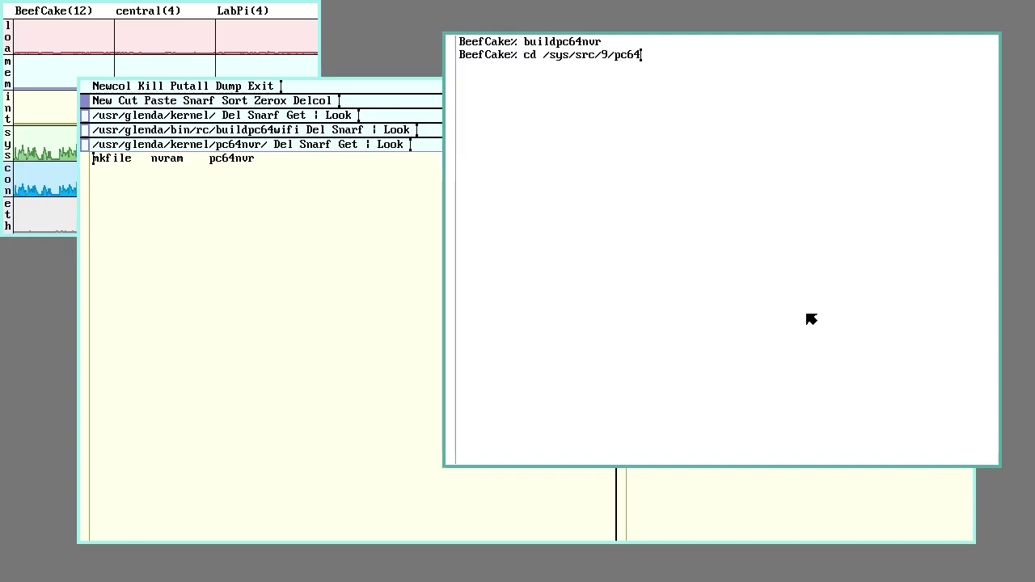
pyautogui.press('Return')
pyautogui.write('lc')
pyautogui.press('Return')
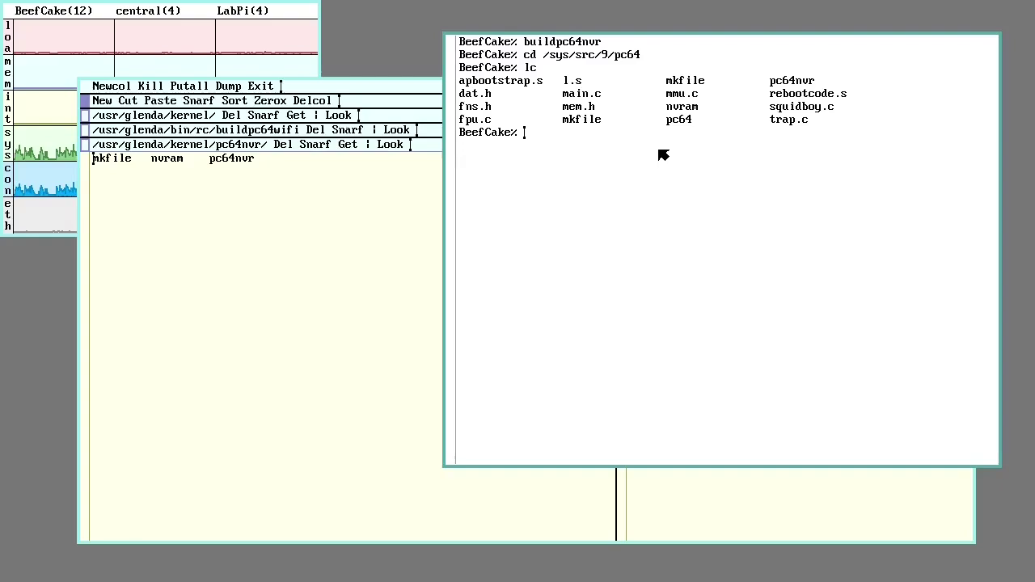
pyautogui.doubleClick(797, 81)
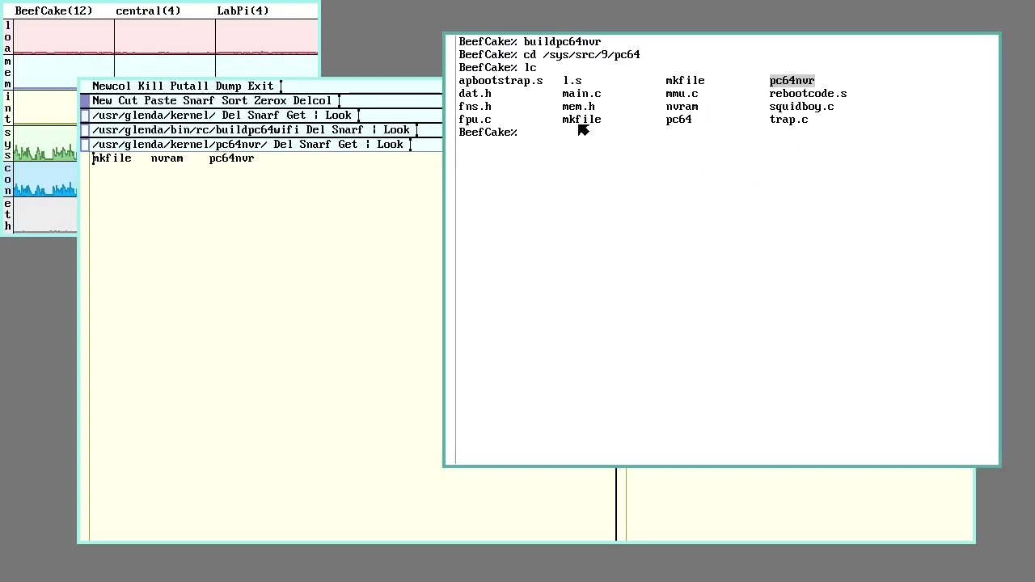
# Step: Build the kernel by running mk in the pc64 source directory
pyautogui.click(591, 329)
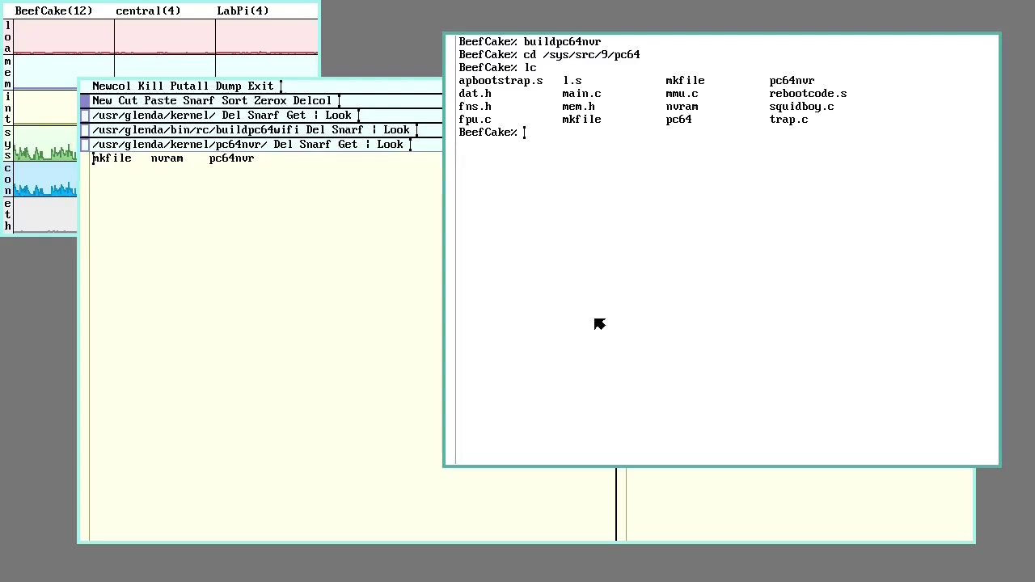
pyautogui.write('mk')
pyautogui.press('Return')
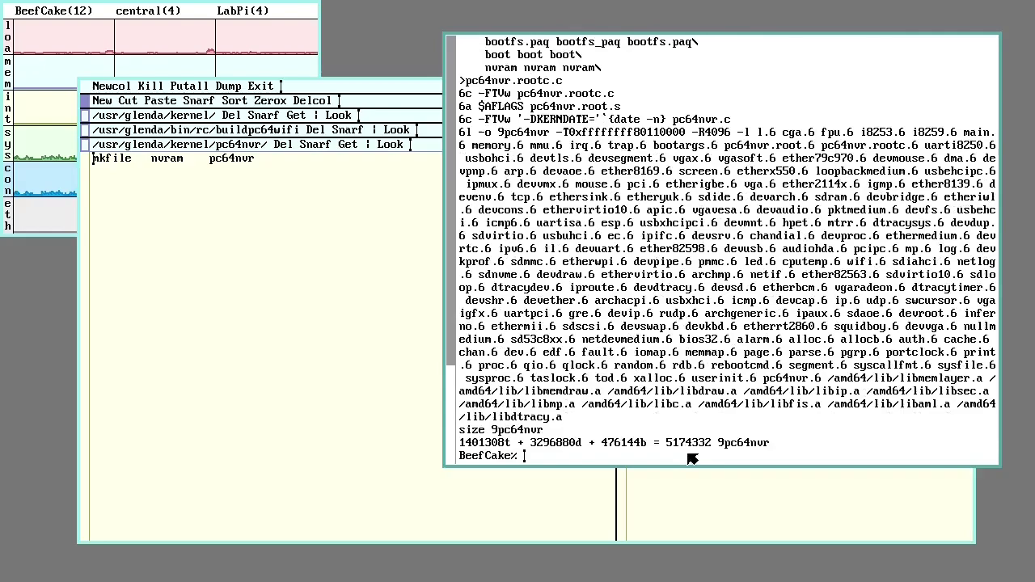
# Step: List the directory with lc again and locate the built 9pc64nvr kernel in the output
pyautogui.write('lc')
pyautogui.press('Return')
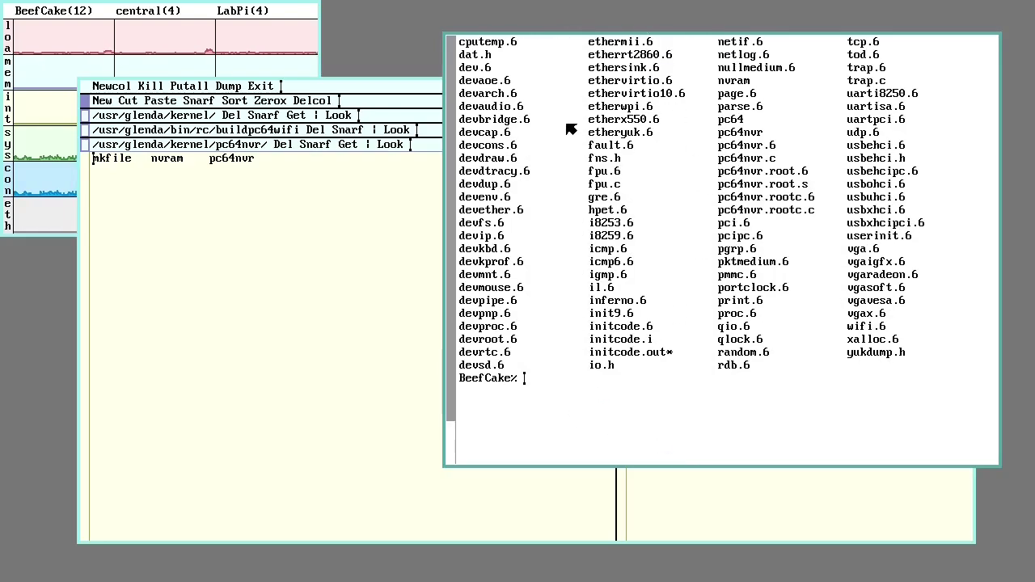
pyautogui.scroll(10, 513, 101)
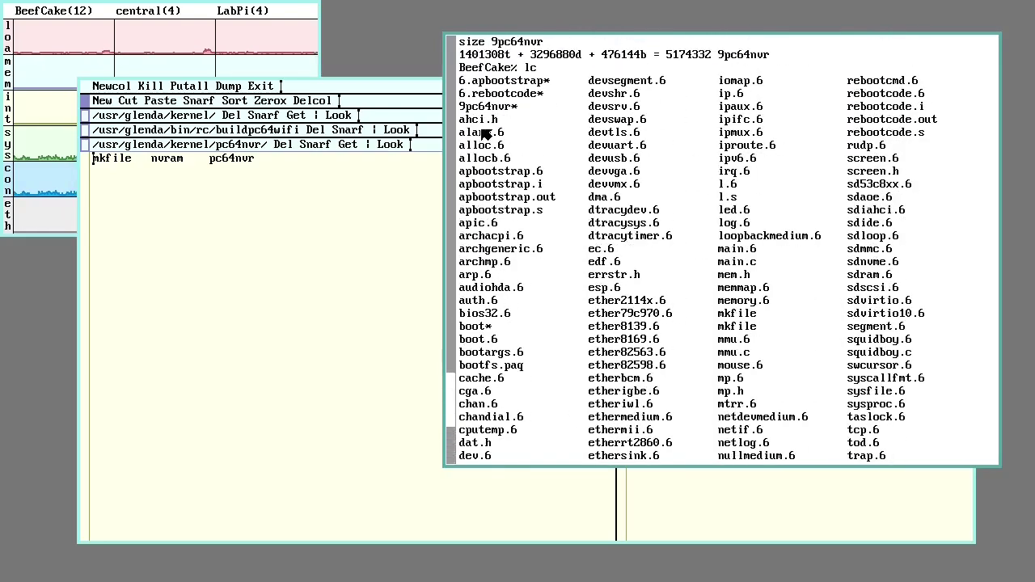
pyautogui.scroll(5, 483, 134)
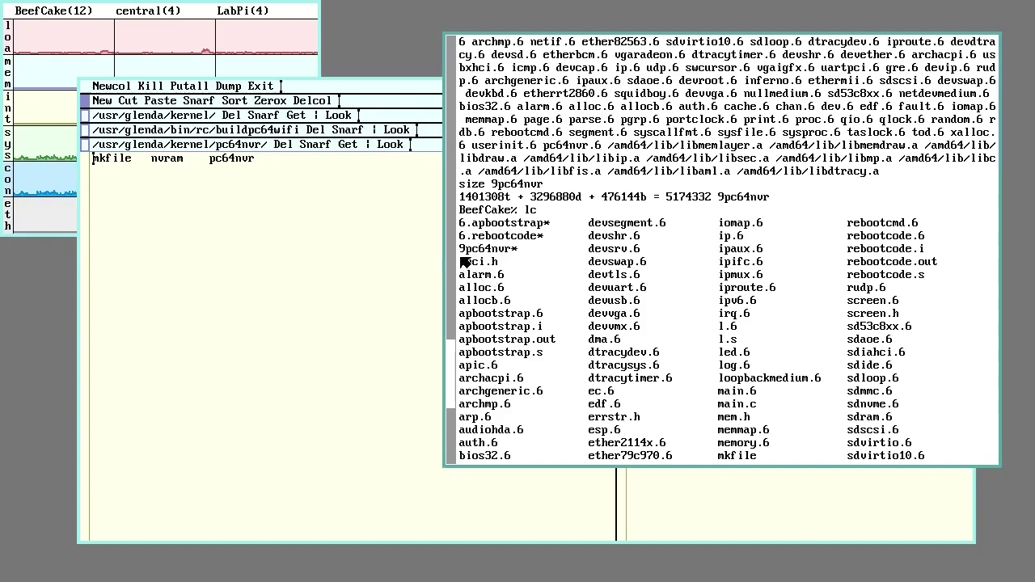
pyautogui.doubleClick(477, 250)
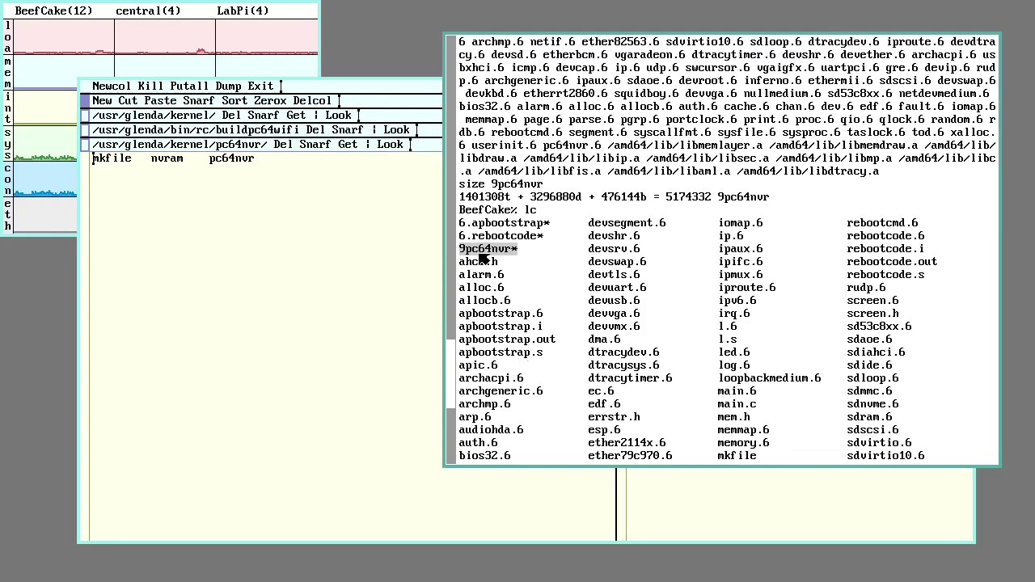
pyautogui.scroll(-5, 517, 336)
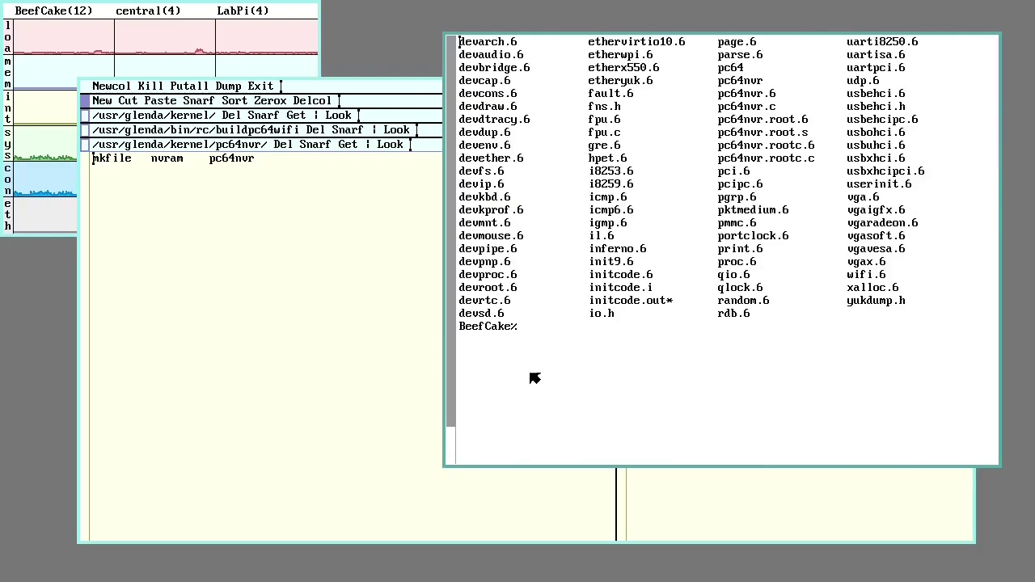
# Step: Bring the editor to the front and refresh the /usr/glenda/kernel/pc64nvr/ directory listing
pyautogui.rightClick(364, 24)
pyautogui.moveTo(360, 20); pyautogui.dragTo(332, 113)
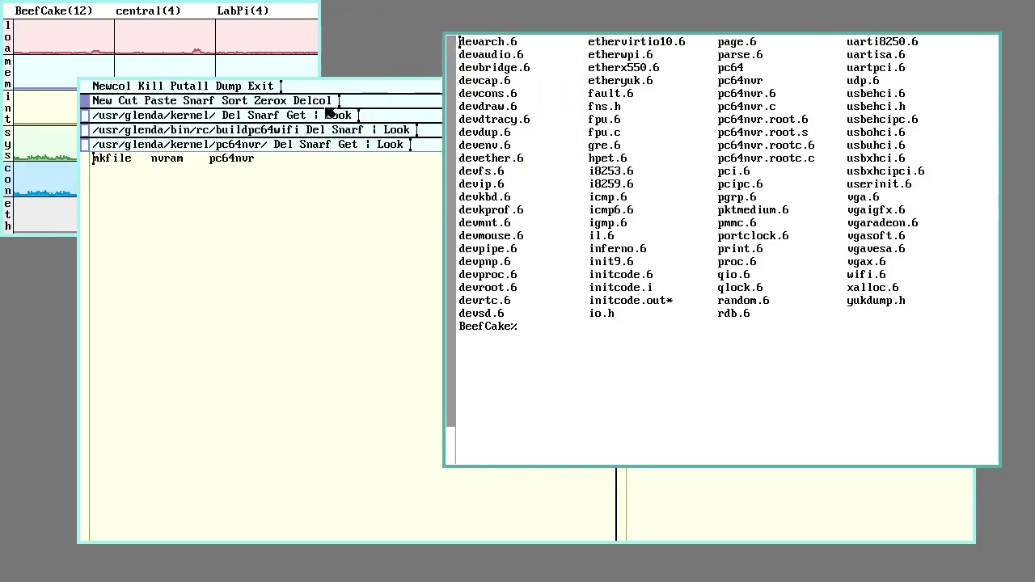
pyautogui.click(87, 150)
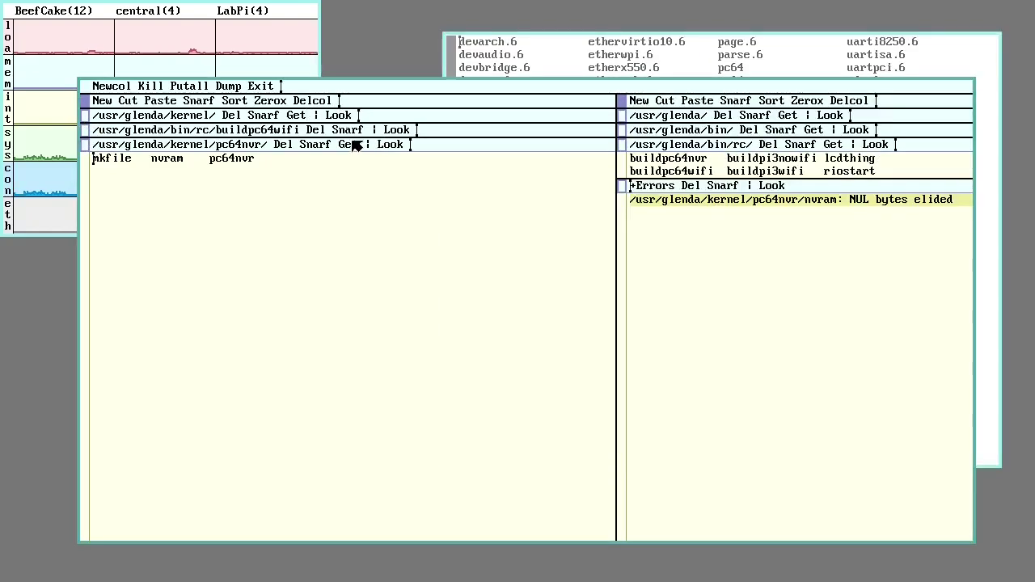
pyautogui.middleClick(356, 145)
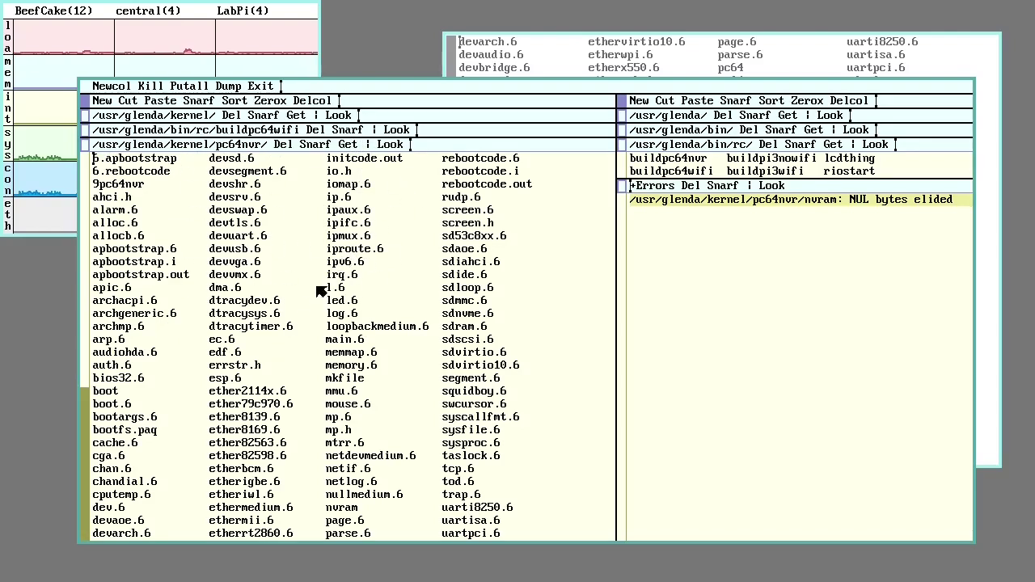
# Step: Clean the pc64 build with mk clean in the terminal and check the directory with lc and pwd
pyautogui.click(689, 65)
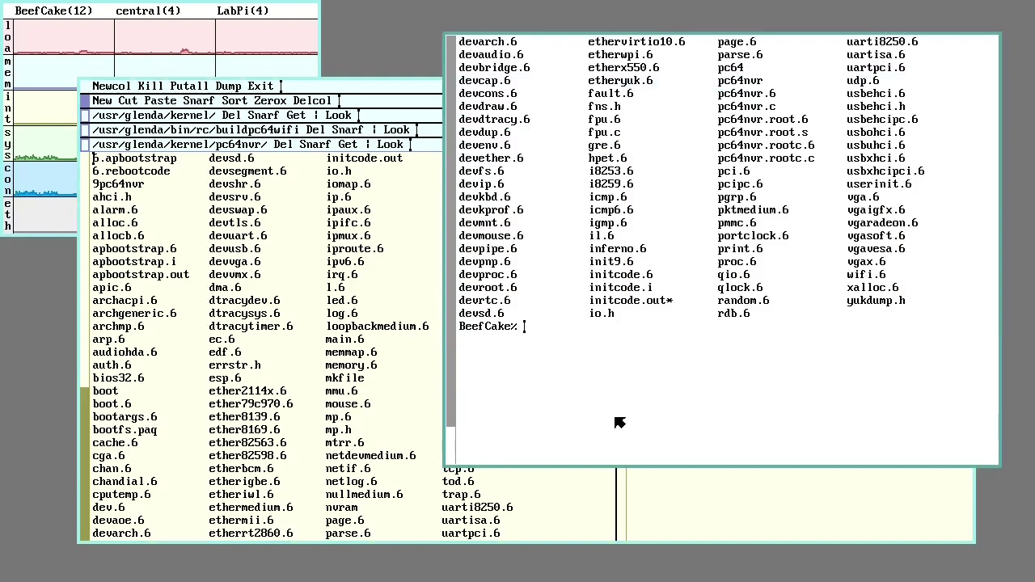
pyautogui.write('mk clean')
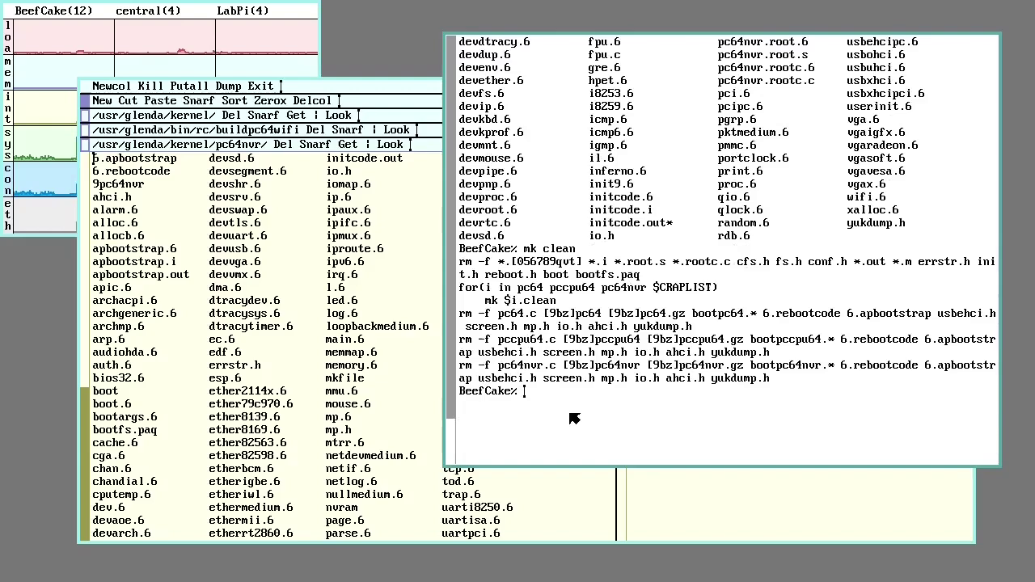
pyautogui.write('lc')
pyautogui.press('Return')
pyautogui.write('p')
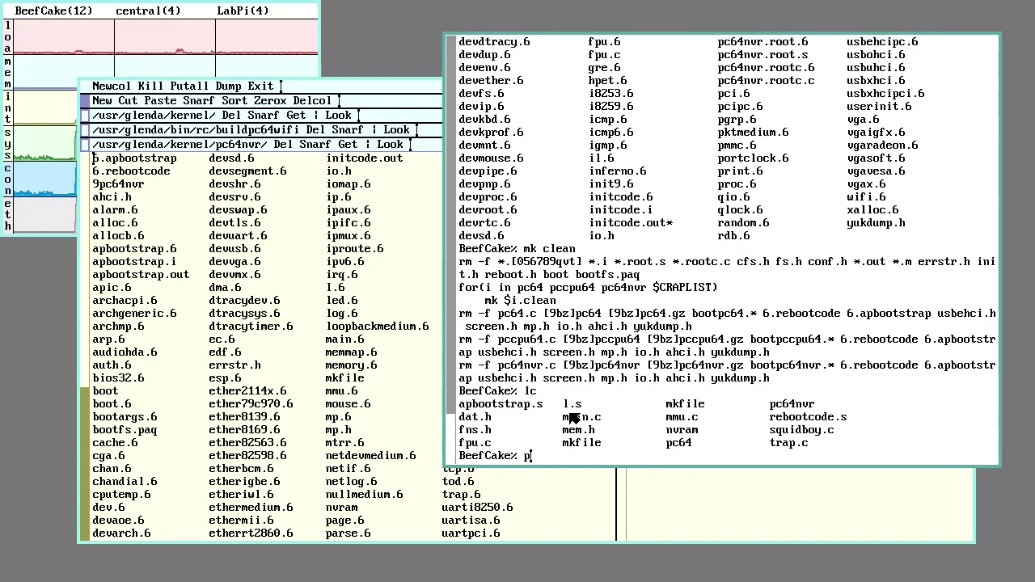
pyautogui.write('wd')
pyautogui.press('Return')
# Step: Refresh the pc64nvr directory listing in the editor again and close the +Errors window
pyautogui.click(195, 191)
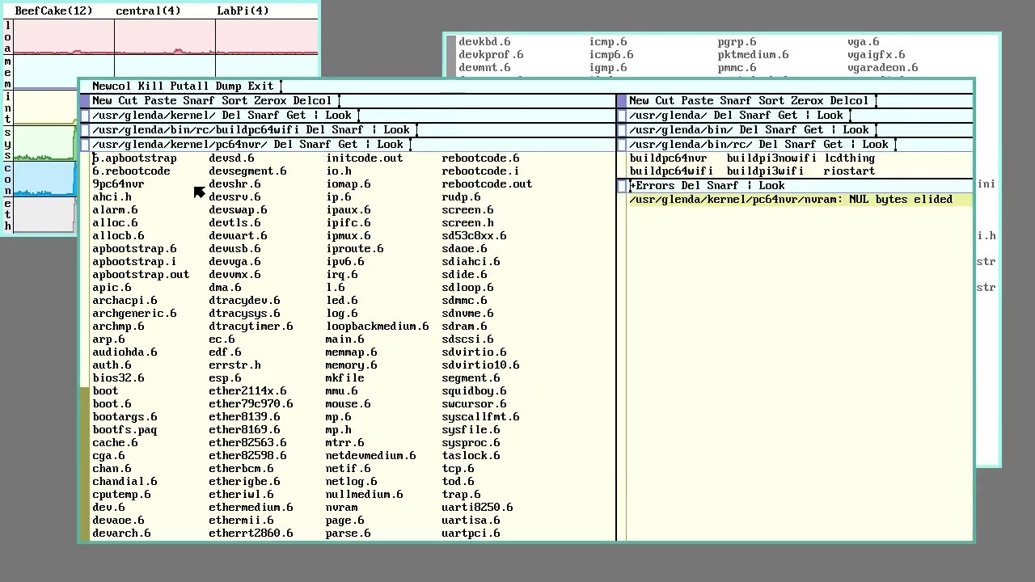
pyautogui.middleClick(350, 144)
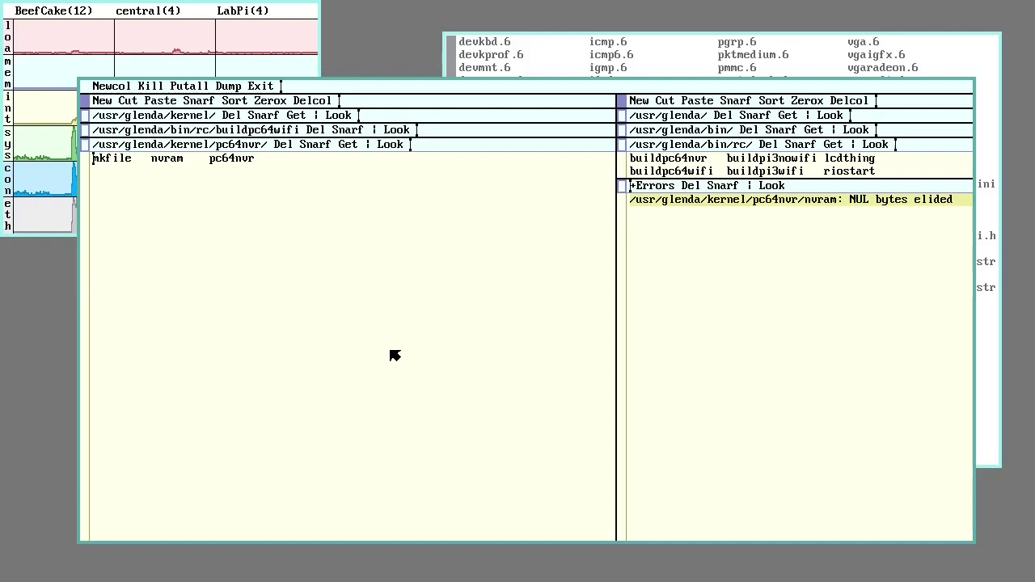
pyautogui.middleClick(692, 186)
# Step: Delete the build terminal window and close the pc64nvr directory window in the editor
pyautogui.rightClick(427, 54)
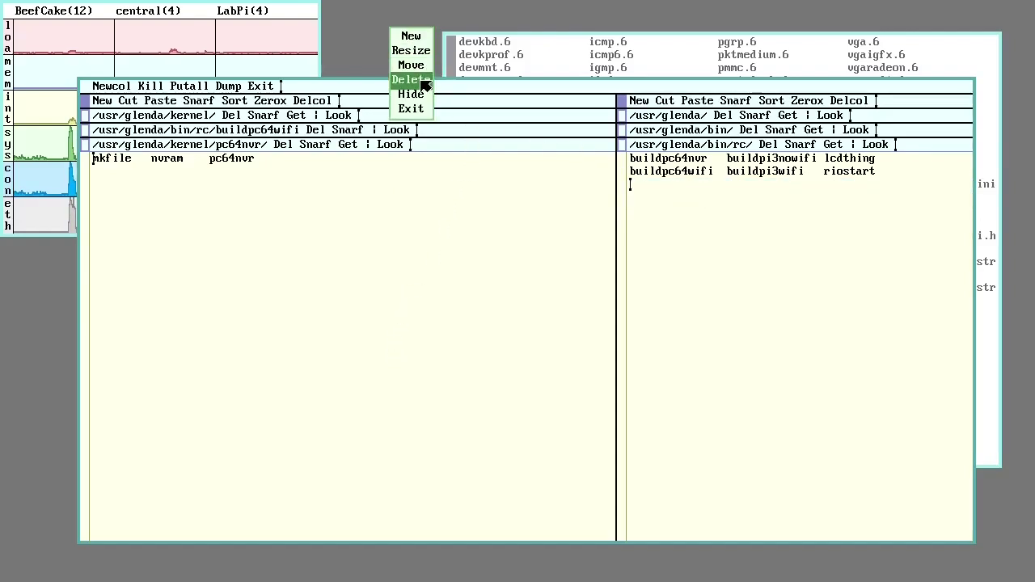
pyautogui.rightClick(414, 78)
pyautogui.rightClick(478, 55)
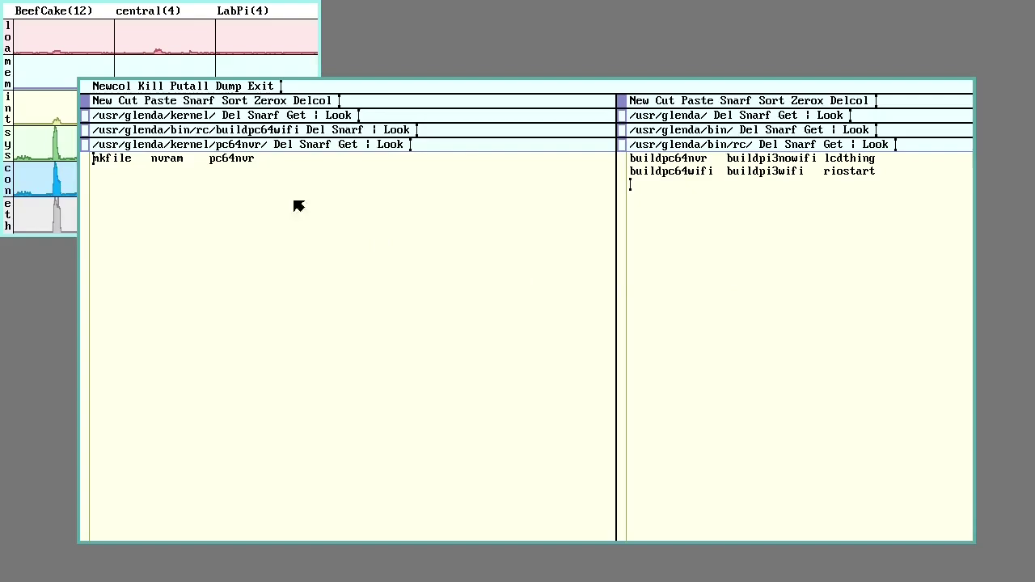
pyautogui.middleClick(284, 145)
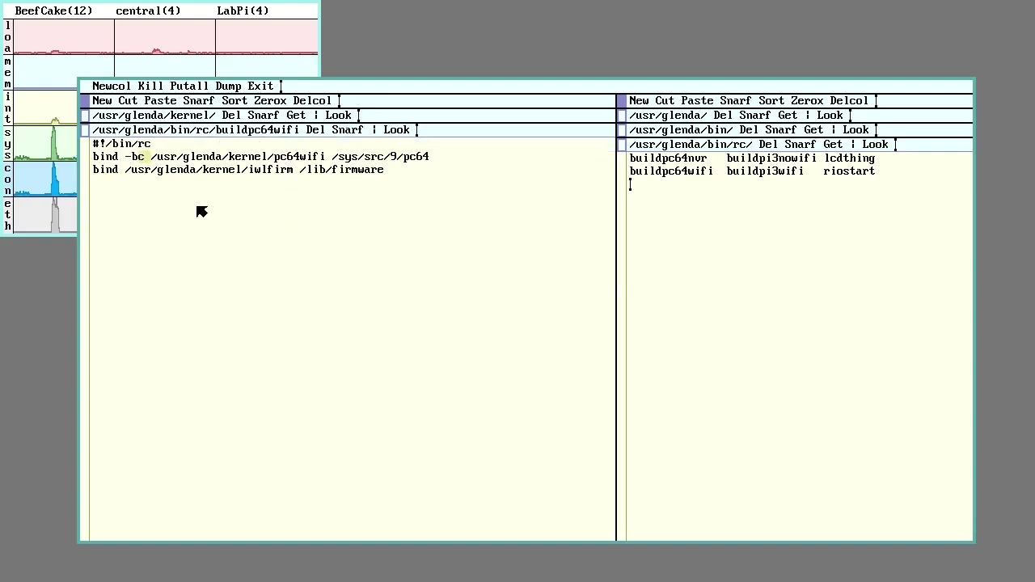
# Step: Open the mkfile in /usr/glenda/kernel/pc64wifi/ and examine its CONF value
pyautogui.middleClick(89, 116)
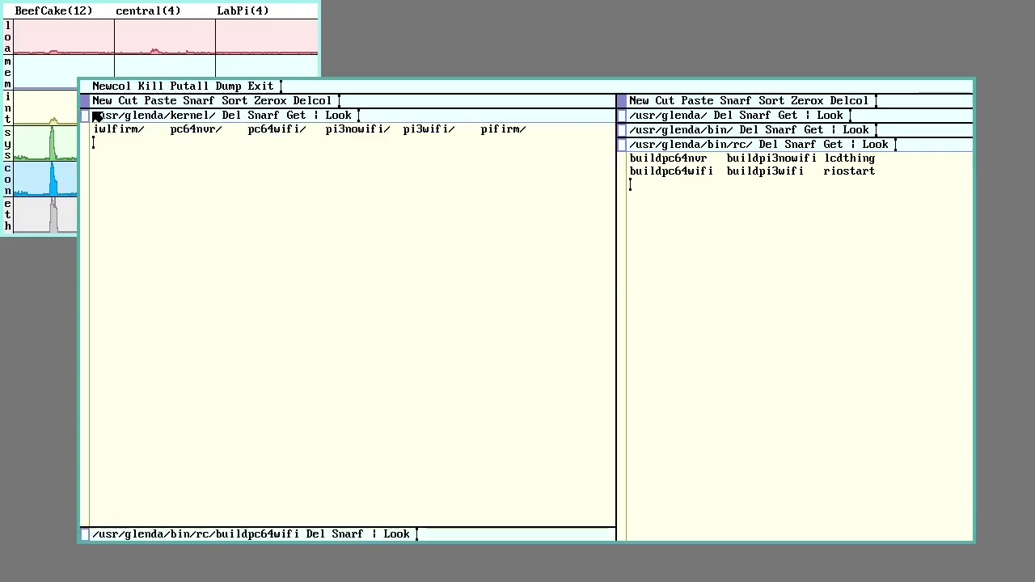
pyautogui.rightClick(296, 131)
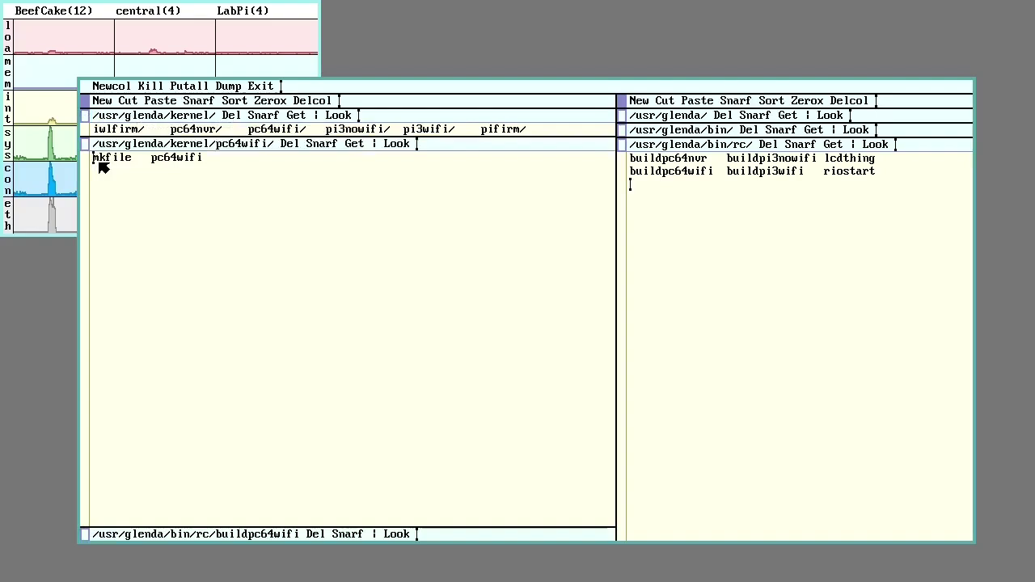
pyautogui.click(206, 175)
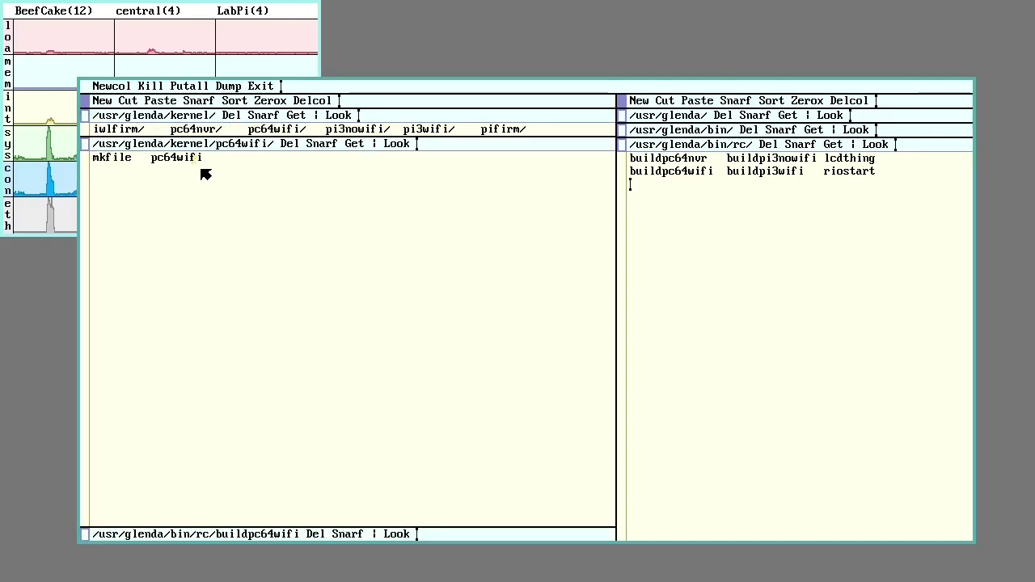
pyautogui.rightClick(114, 158)
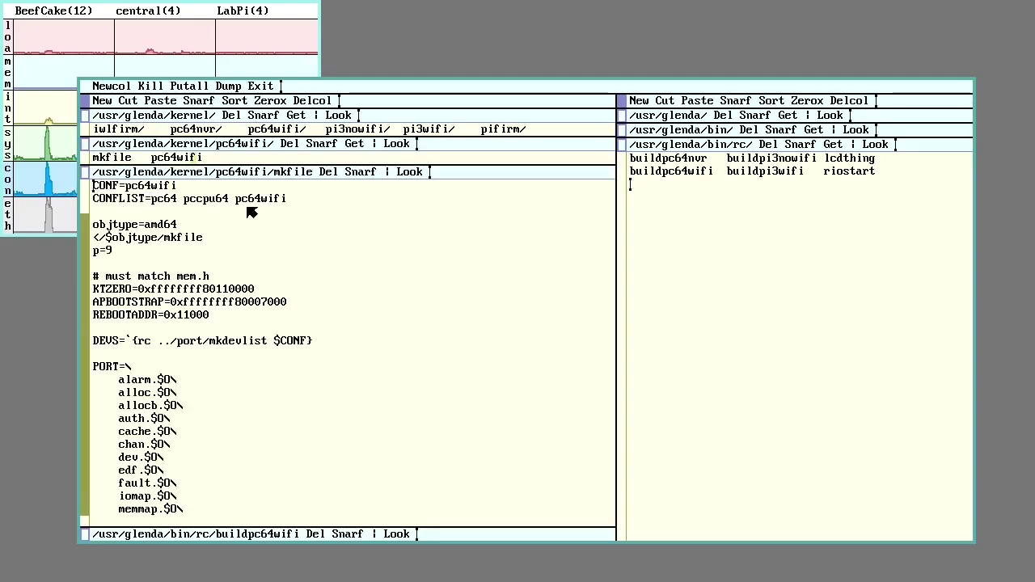
pyautogui.doubleClick(142, 187)
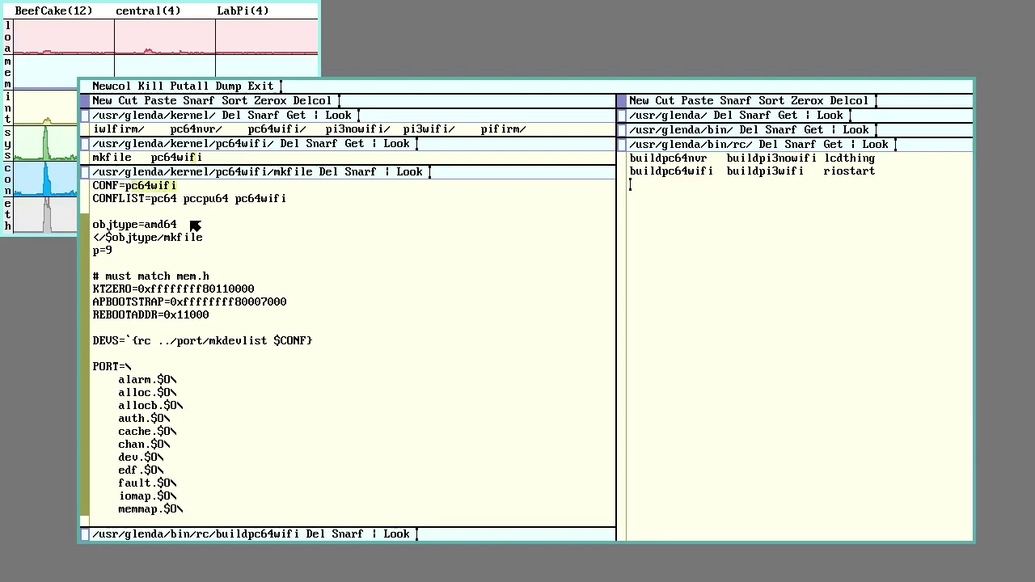
# Step: Close the pc64wifi mkfile and the buildpc64wifi script in the editor
pyautogui.middleClick(330, 175)
pyautogui.middleClick(319, 173)
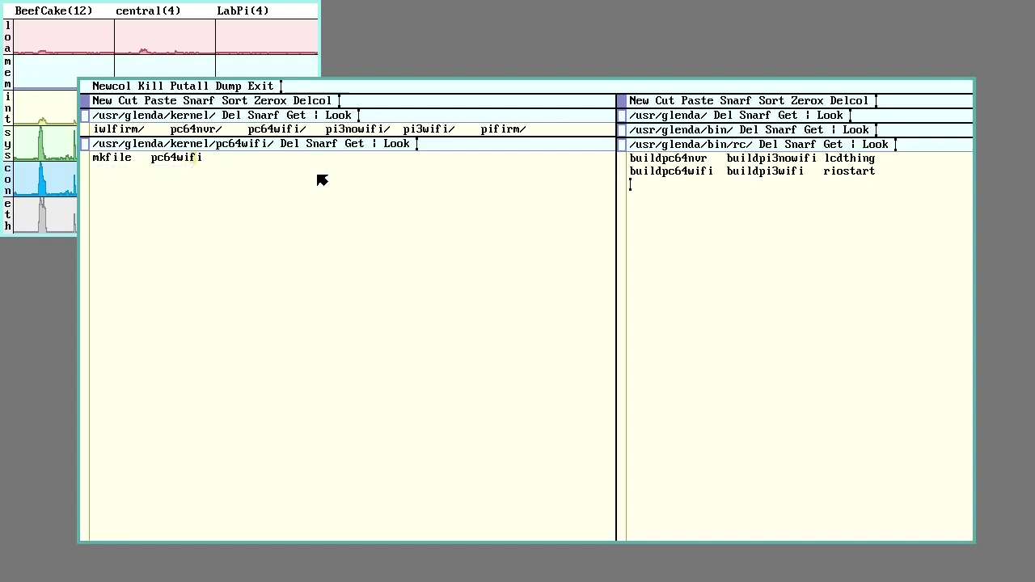
pyautogui.click(235, 192)
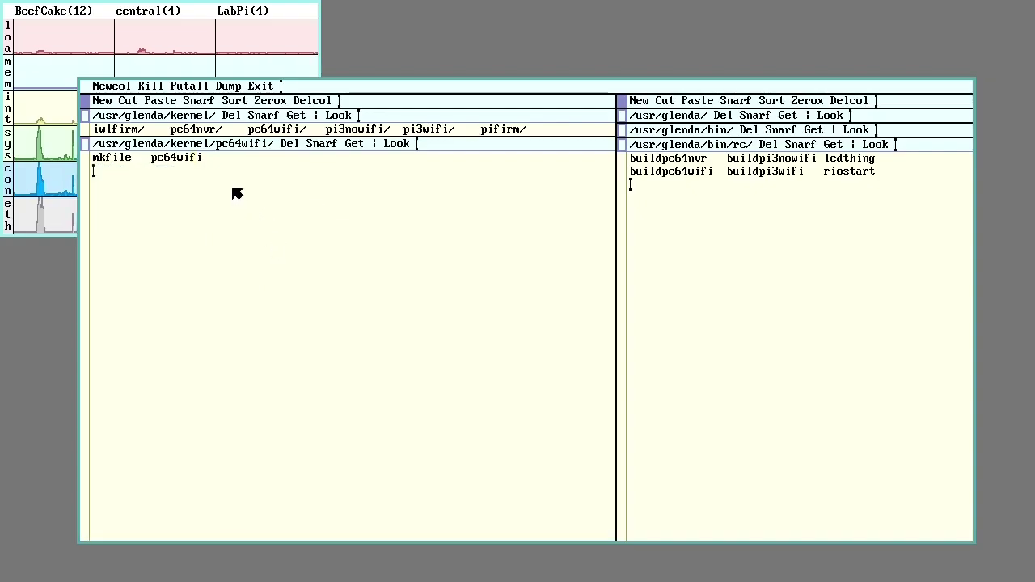
# Step: Open a new terminal window over the editor and list /lib/firmware with ls -l
pyautogui.rightClick(365, 55)
pyautogui.rightClick(365, 11)
pyautogui.moveTo(370, 31); pyautogui.dragTo(693, 339)
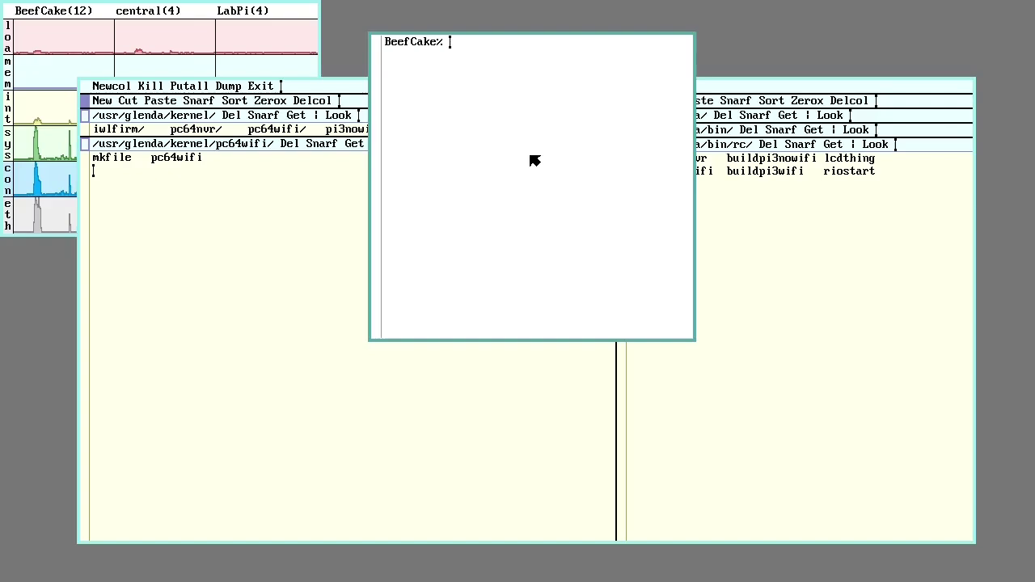
pyautogui.write('ls -l /l')
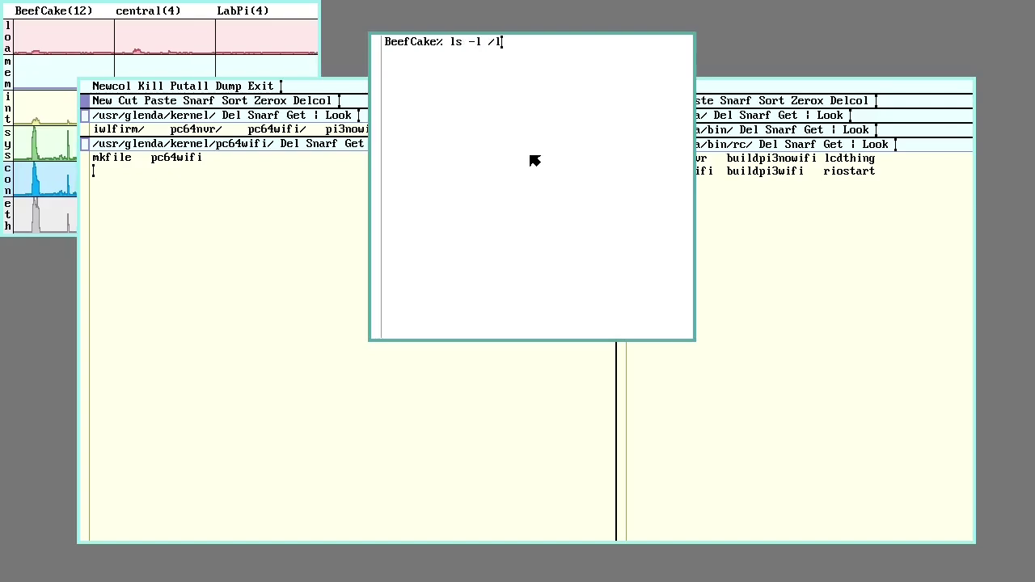
pyautogui.write('ib/firm')
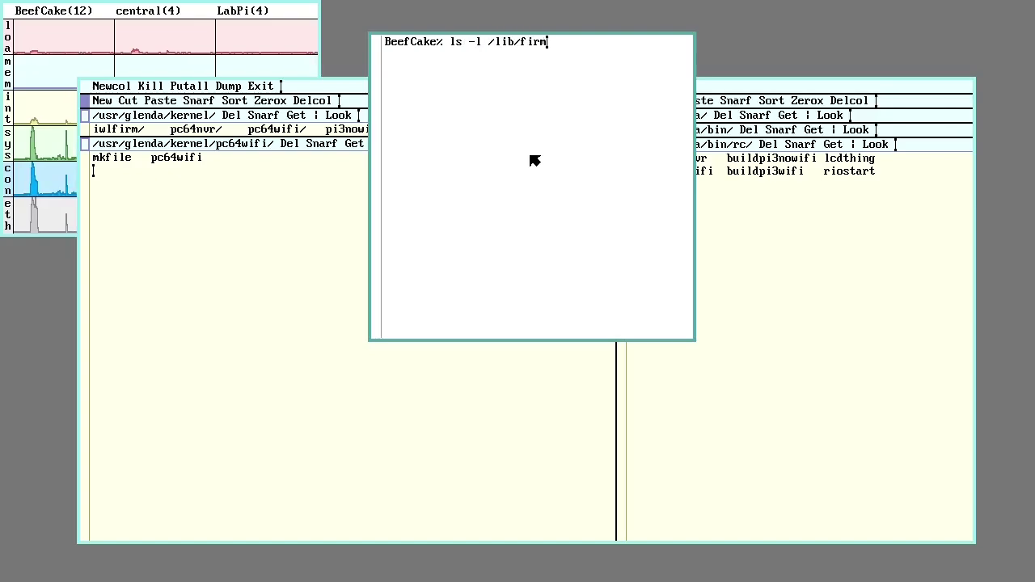
pyautogui.write('ware')
pyautogui.press('Return')
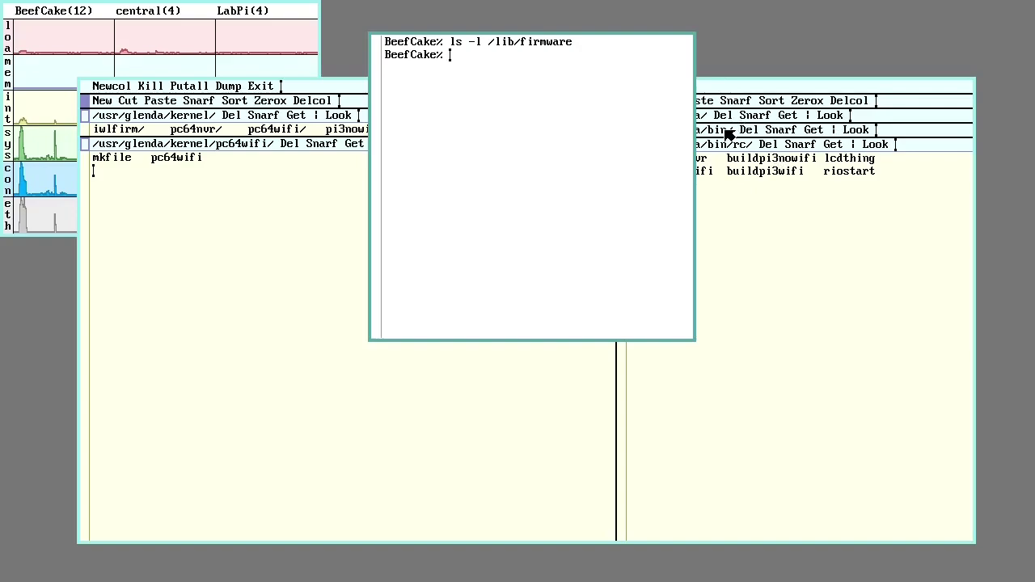
# Step: Open the buildpc64wifi script in the editor and run buildpc64wifi in a large new terminal window
pyautogui.click(310, 246)
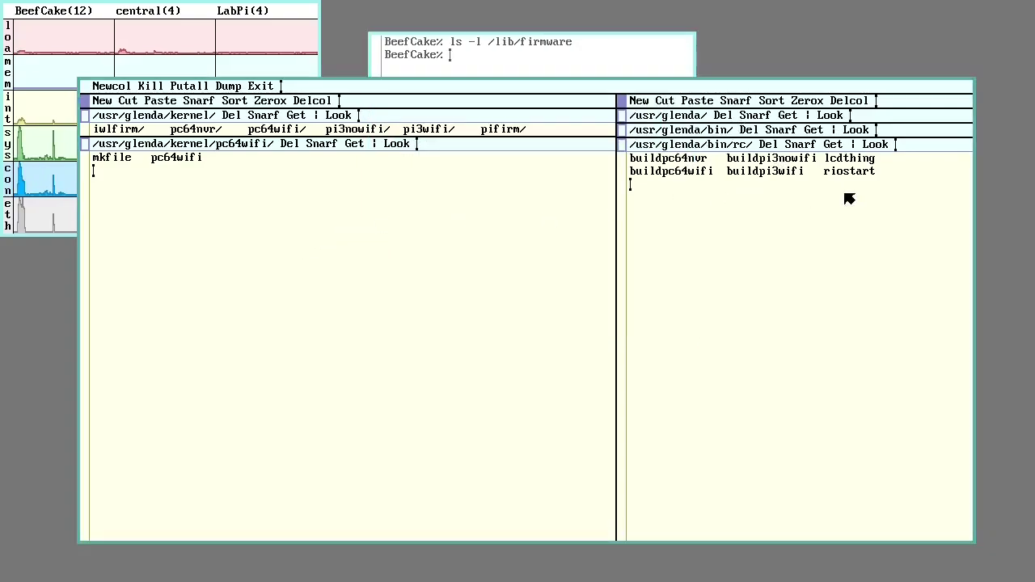
pyautogui.rightClick(696, 172)
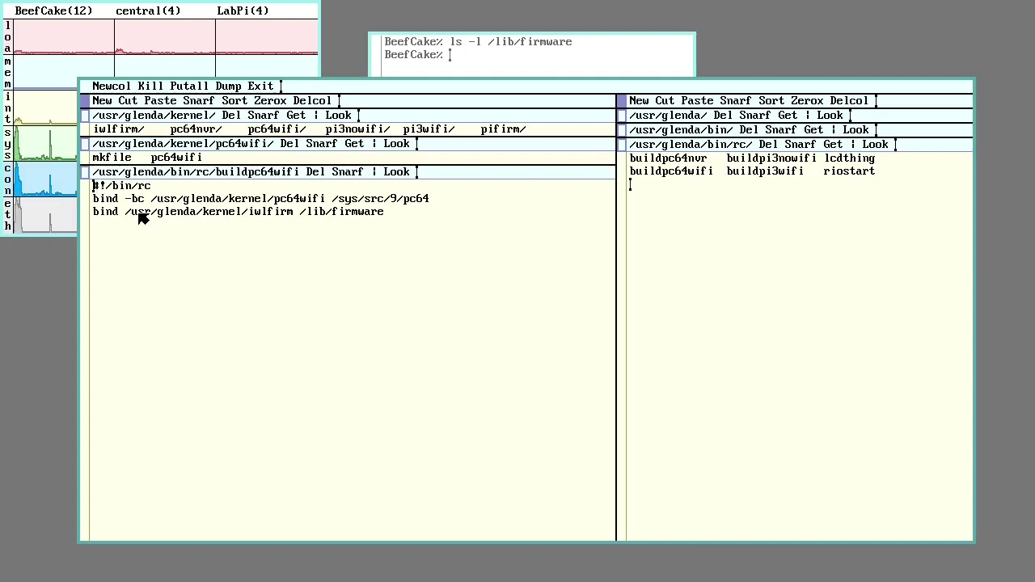
pyautogui.rightClick(756, 47)
pyautogui.moveTo(1011, 123); pyautogui.dragTo(414, 559)
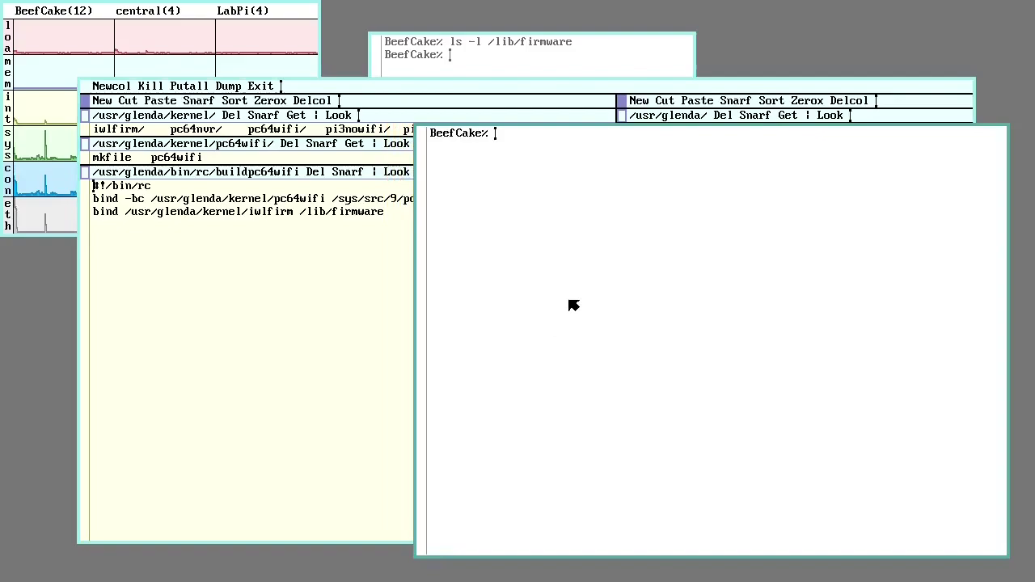
pyautogui.write('buildpc')
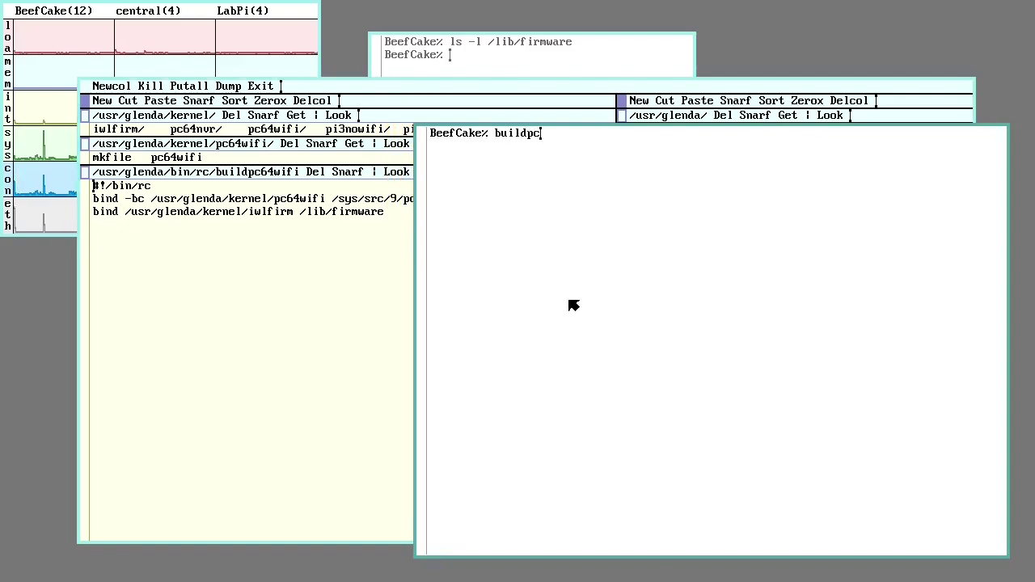
pyautogui.write('64wifi')
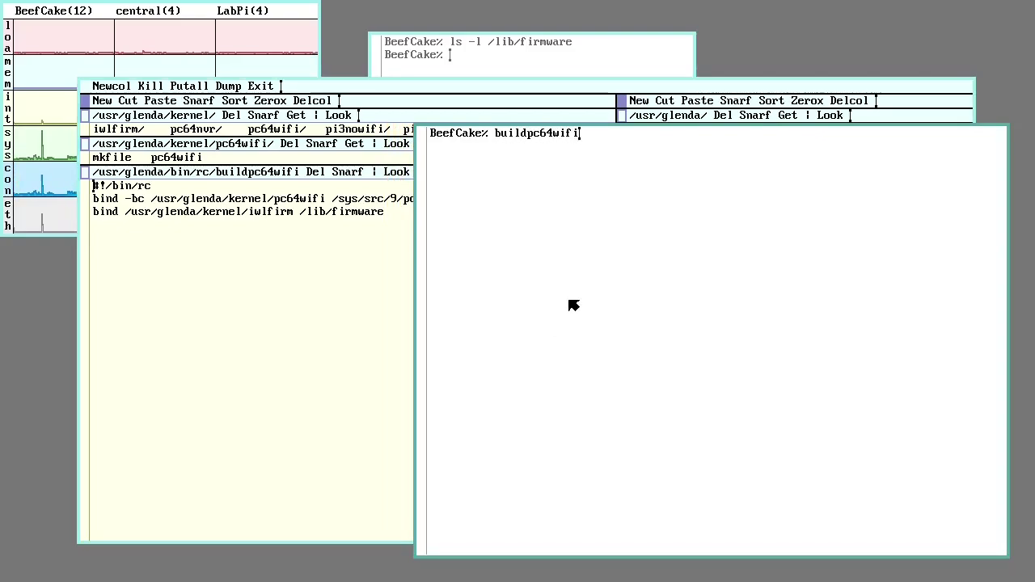
pyautogui.press('Return')
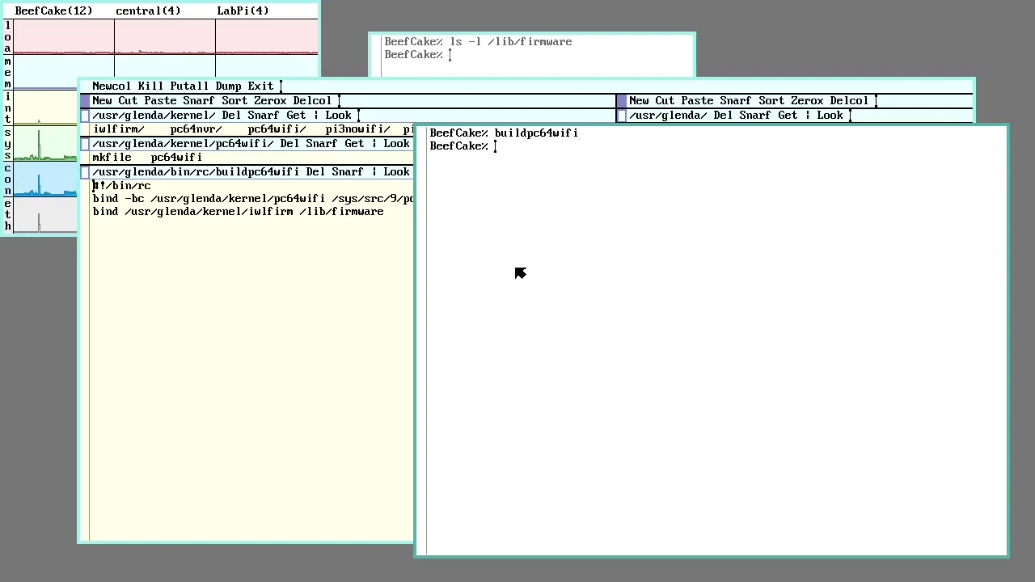
# Step: List the contents of /lib/firmware with ls in the terminal where buildpc64wifi was run
pyautogui.write('ls /lib/')
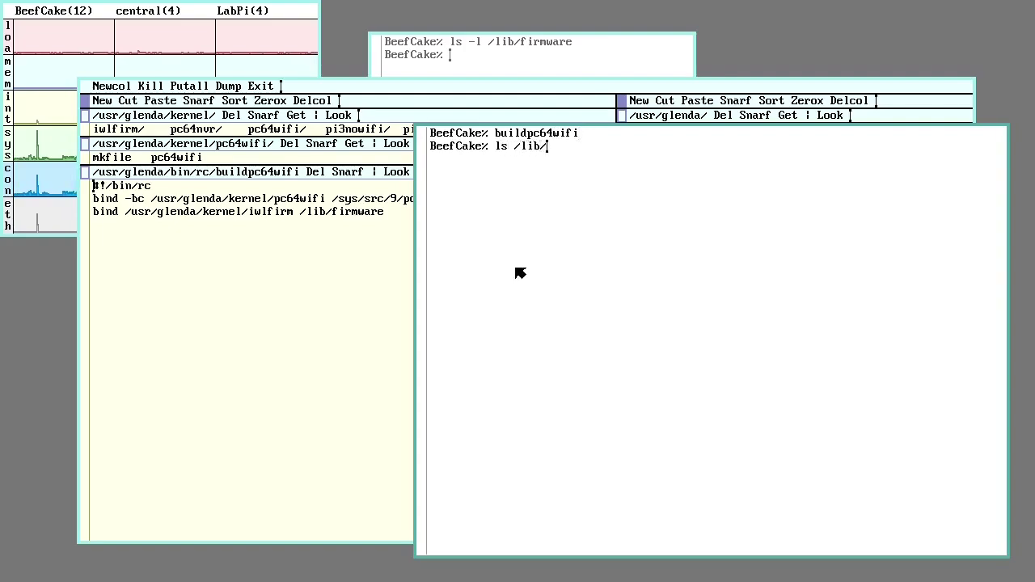
pyautogui.write('firmware')
pyautogui.press('Return')
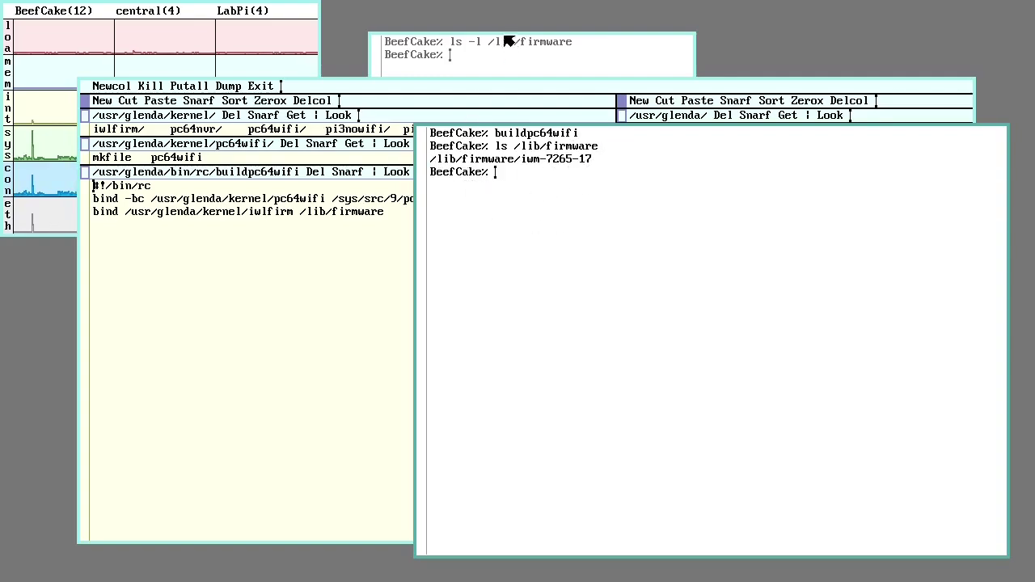
# Step: Copy the earlier ls -l /lib/firmware command in the smaller terminal and send it again for comparison
pyautogui.click(516, 72)
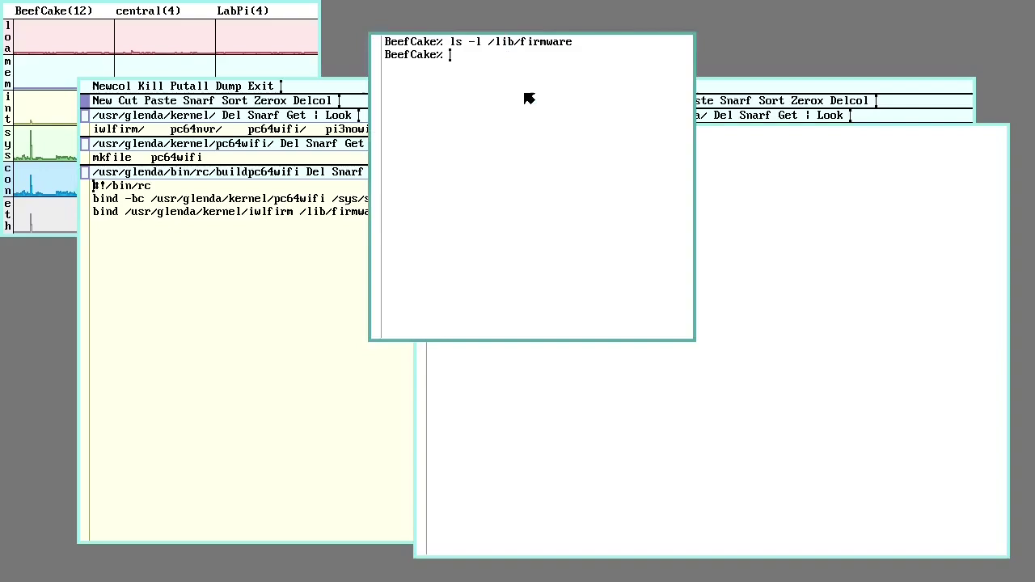
pyautogui.doubleClick(453, 44)
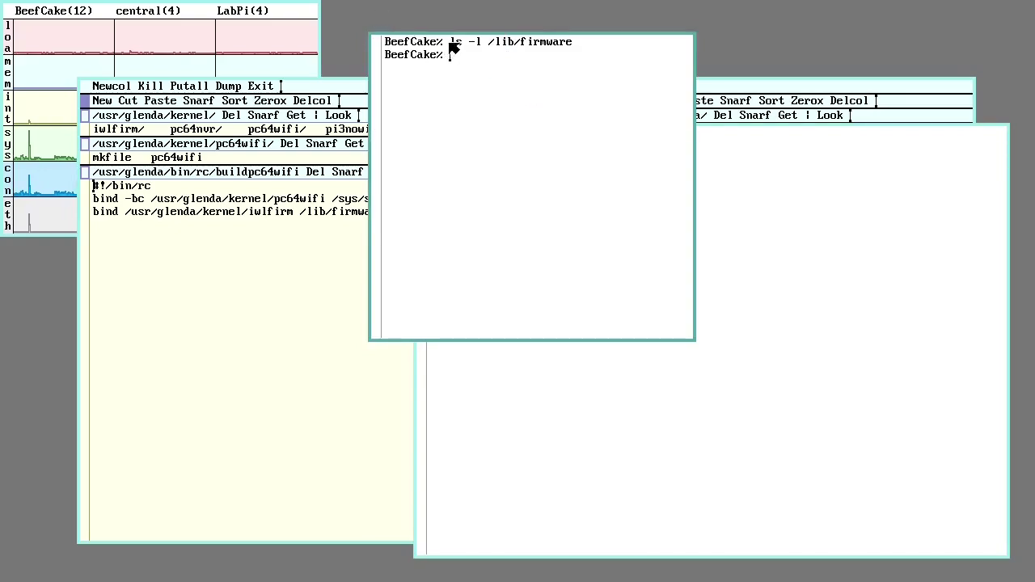
pyautogui.moveTo(469, 49); pyautogui.dragTo(596, 49)
pyautogui.middleClick(559, 74)
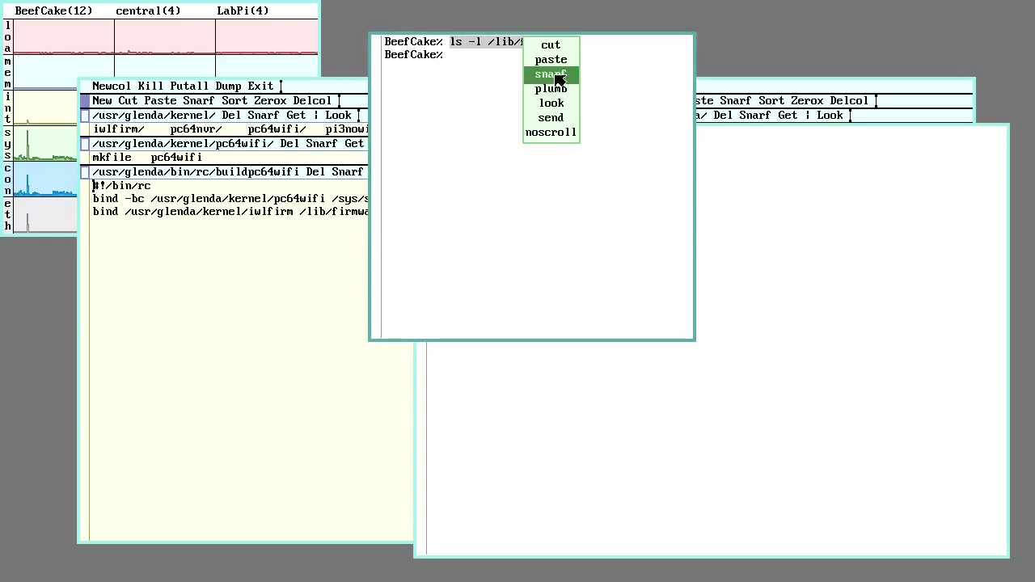
pyautogui.middleClick(564, 121)
# Step: List /sys/src/9/pc64 with ls in the terminal where buildpc64wifi was run and highlight the pc64wifi entry
pyautogui.click(837, 335)
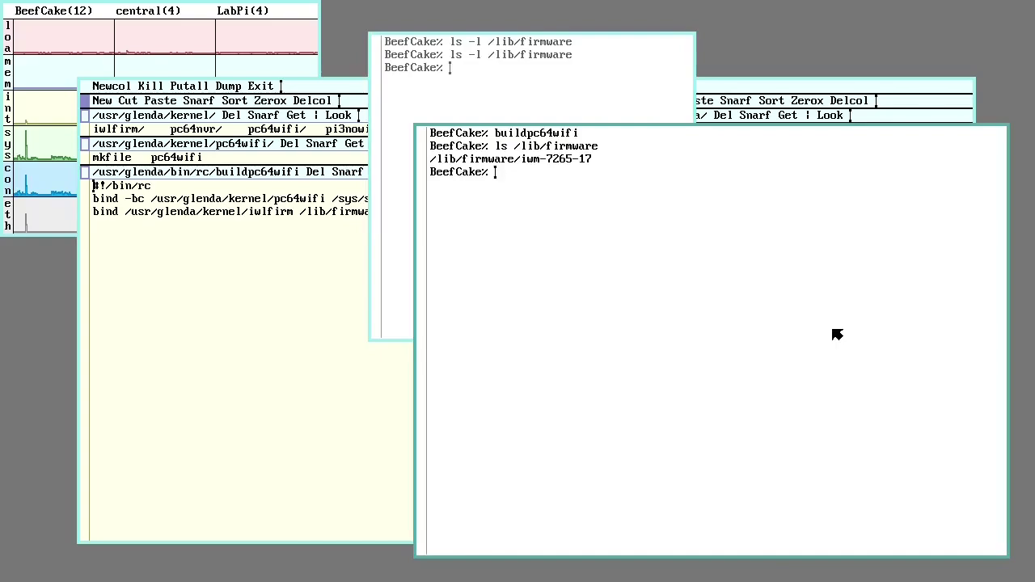
pyautogui.write('ls ')
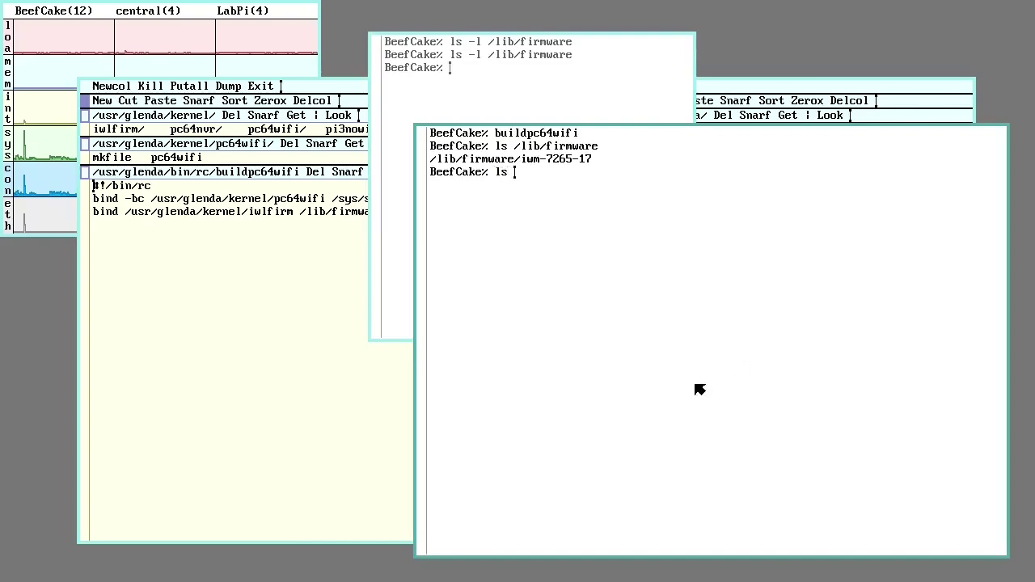
pyautogui.write('/')
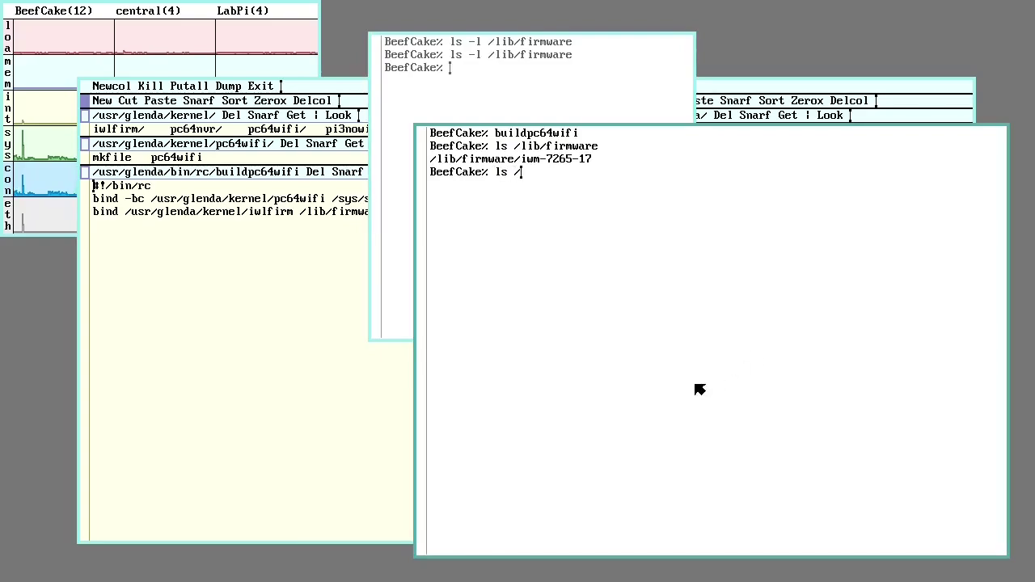
pyautogui.write('sys/src/9')
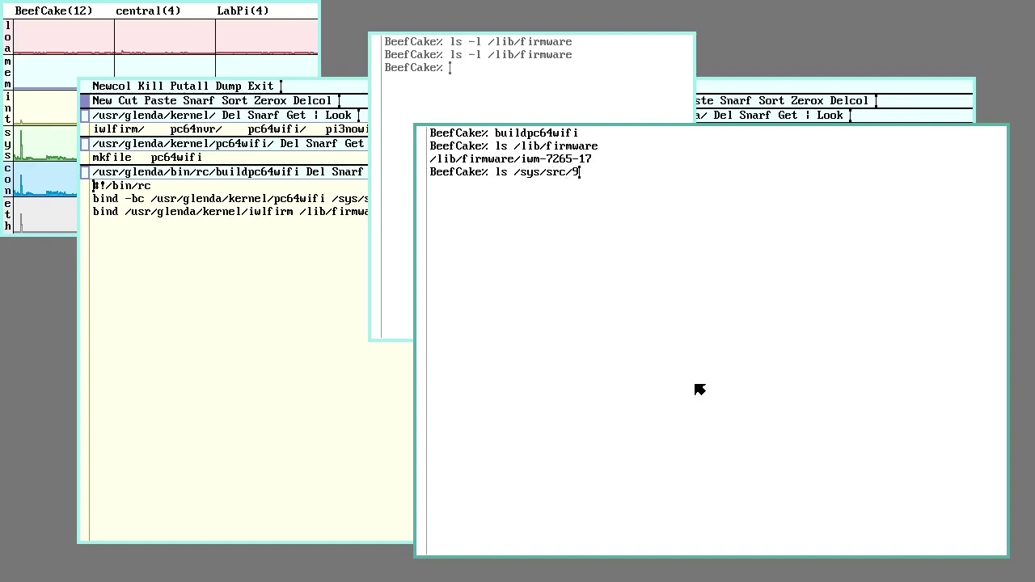
pyautogui.write('/pc64')
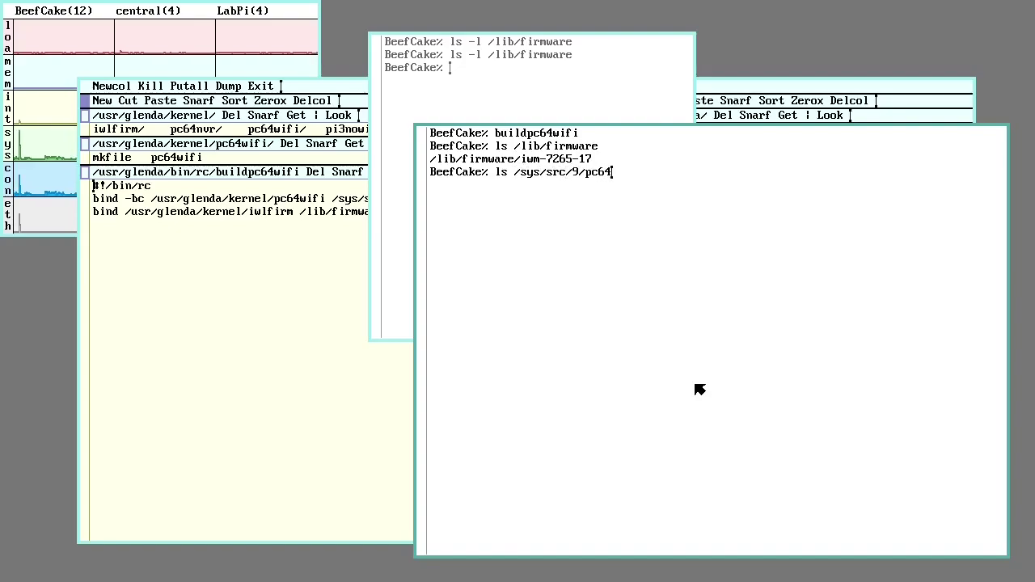
pyautogui.press('Return')
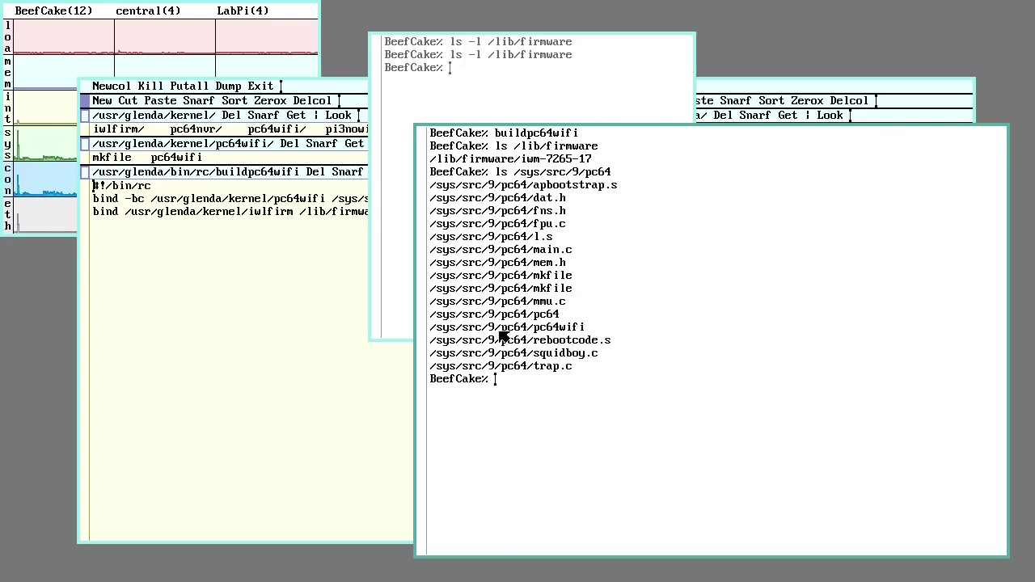
pyautogui.moveTo(433, 330); pyautogui.dragTo(609, 339)
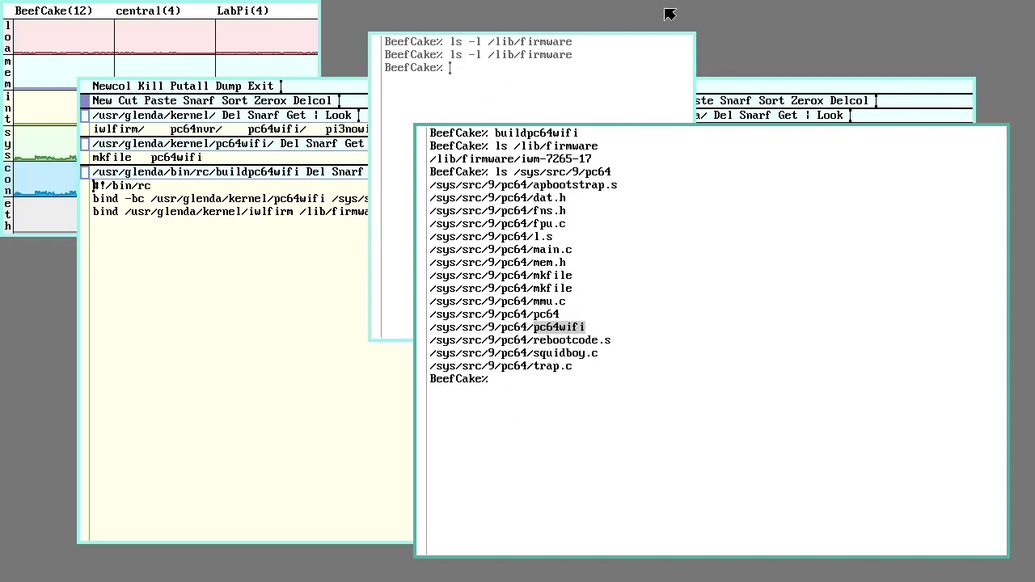
# Step: Delete both terminal windows, the small one and the one used for buildpc64wifi, leaving the editor in view
pyautogui.rightClick(744, 47)
pyautogui.rightClick(650, 68)
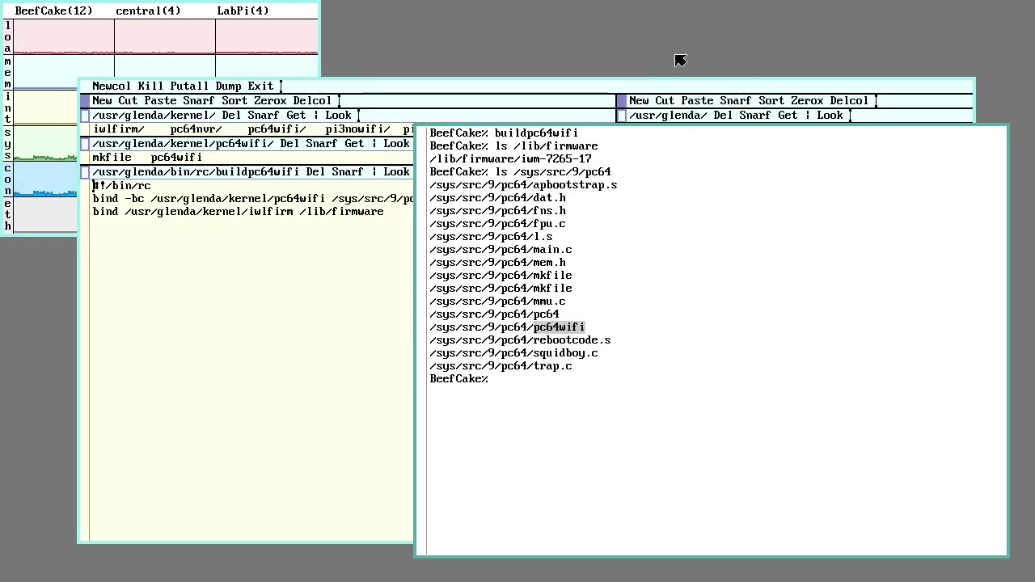
pyautogui.rightClick(679, 60)
pyautogui.rightClick(695, 208)
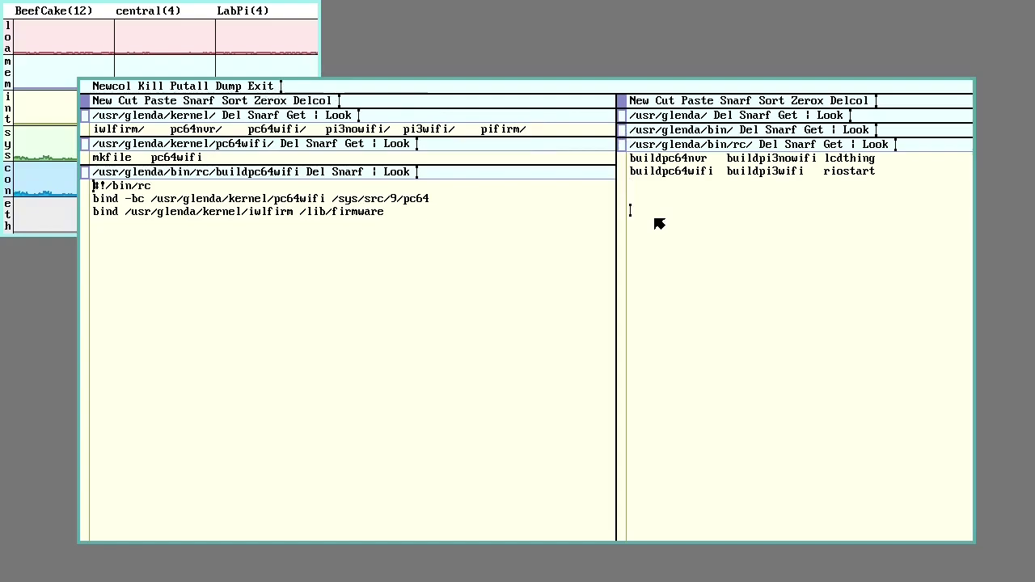
# Step: Enter the path /cfg/pxe below the bin/rc listing, open that directory and view its 7c8334bb7aac boot configuration
pyautogui.write('/cfg/pxe')
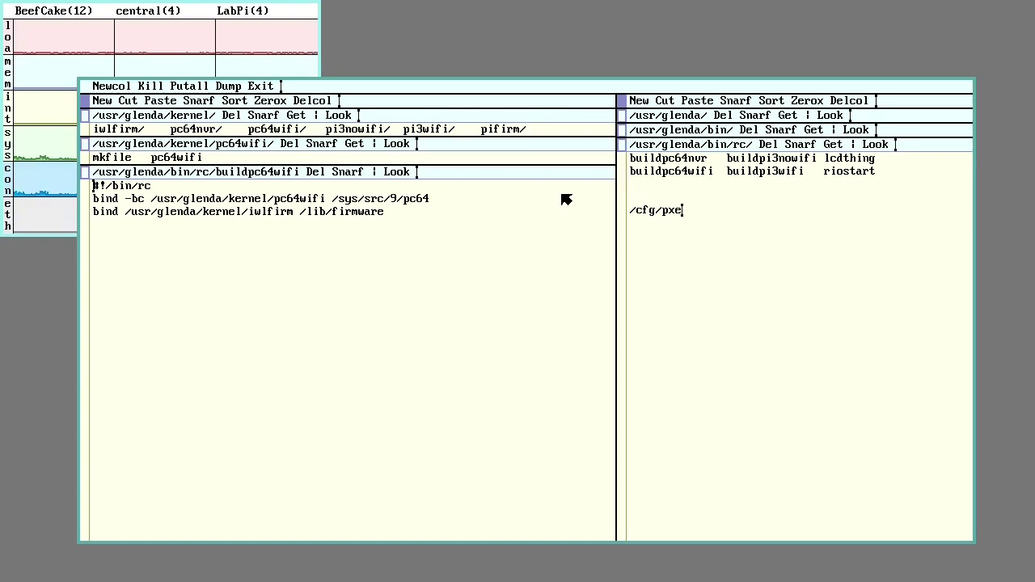
pyautogui.rightClick(641, 211)
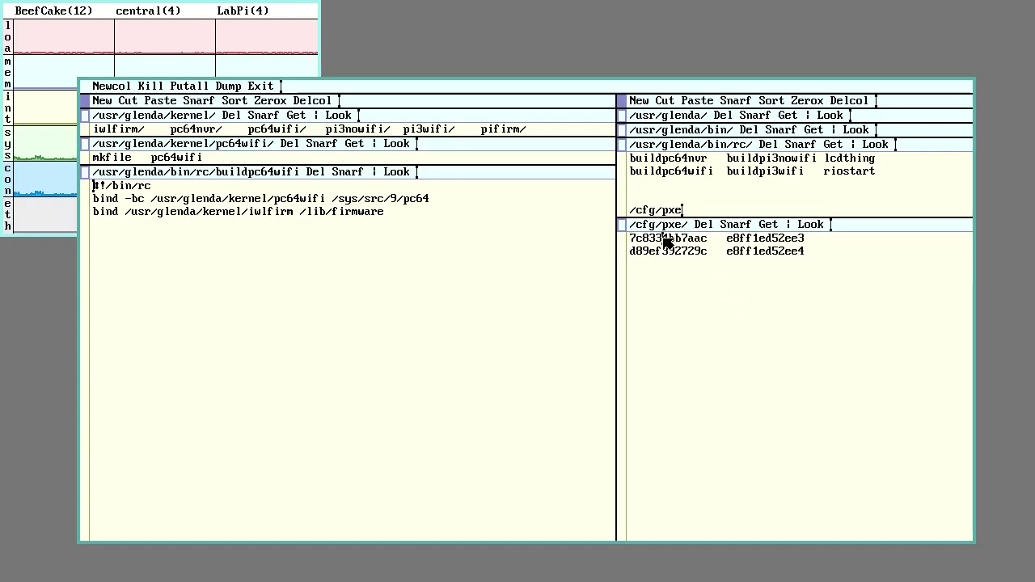
pyautogui.rightClick(667, 239)
pyautogui.moveTo(630, 239); pyautogui.dragTo(728, 239)
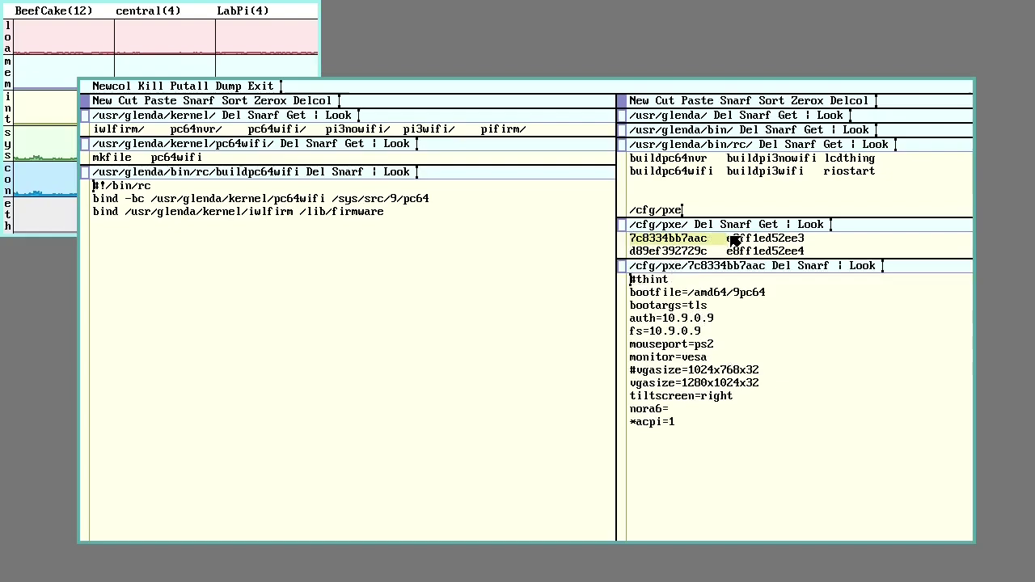
pyautogui.moveTo(694, 293); pyautogui.dragTo(699, 412)
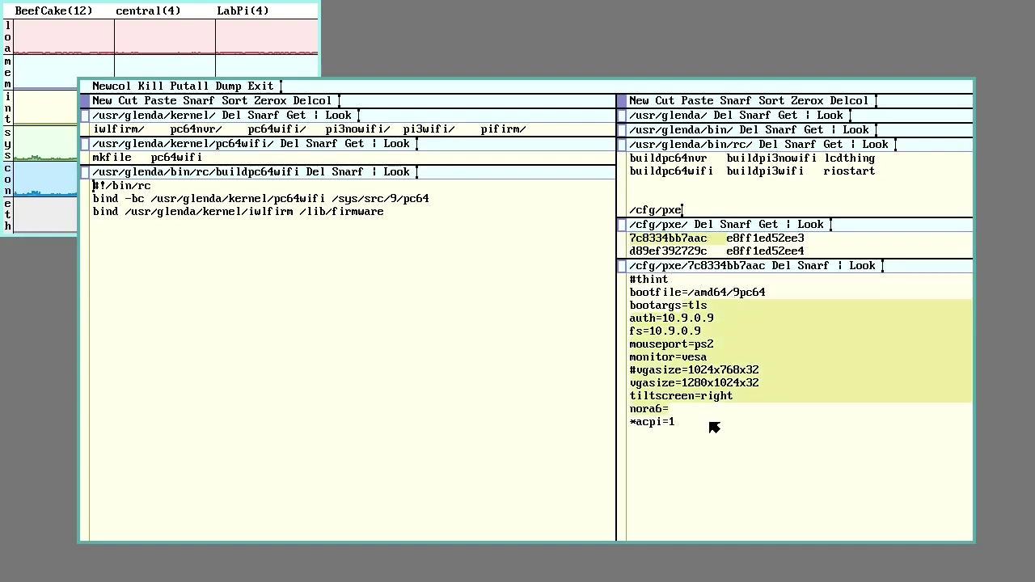
pyautogui.click(720, 438)
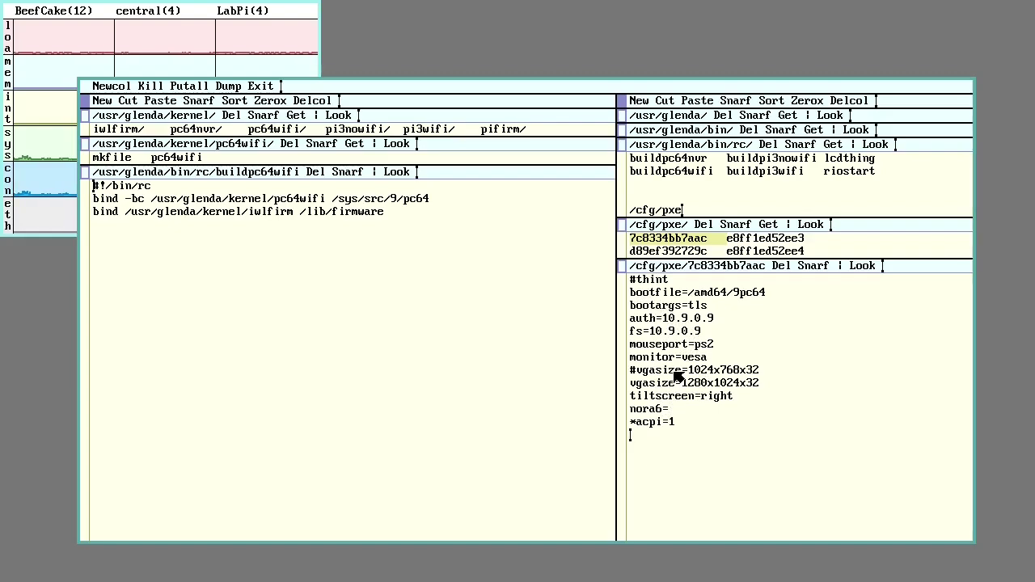
# Step: Open a new terminal window over the editor and list the environment variables with ls -l /env
pyautogui.rightClick(386, 52)
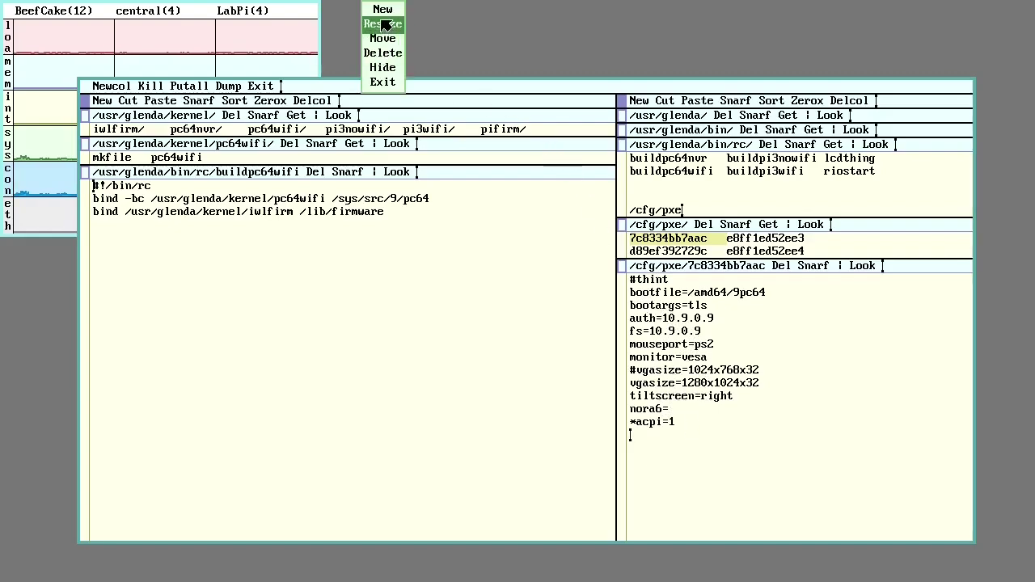
pyautogui.rightClick(383, 25)
pyautogui.moveTo(606, 32); pyautogui.dragTo(183, 447)
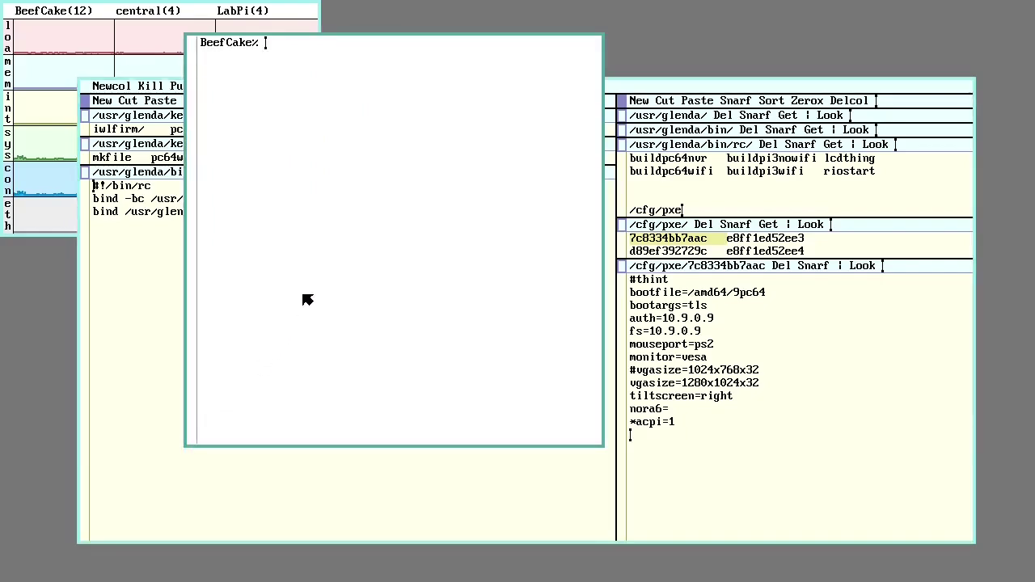
pyautogui.write('ls')
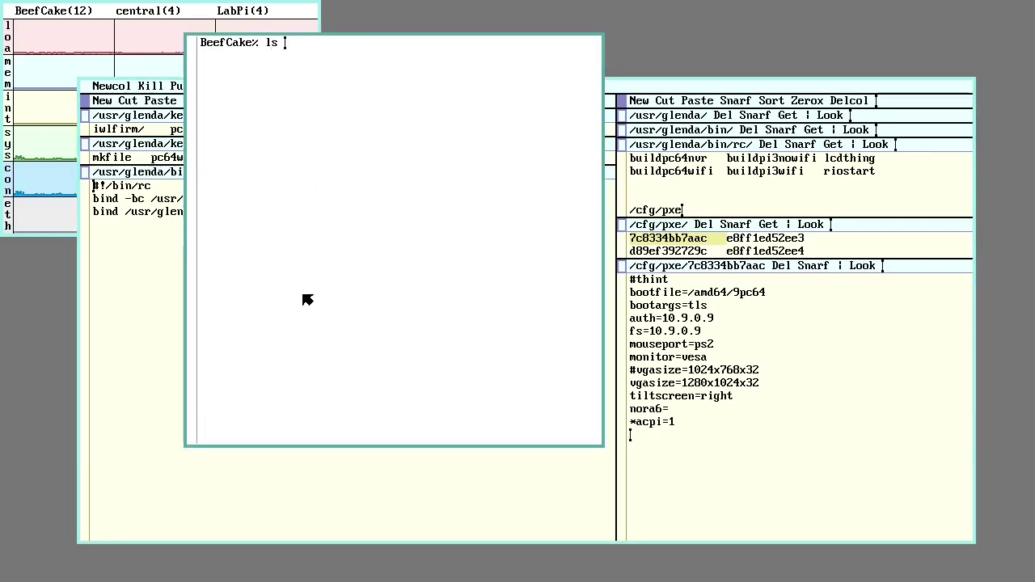
pyautogui.write(' -l /env')
pyautogui.press('Return')
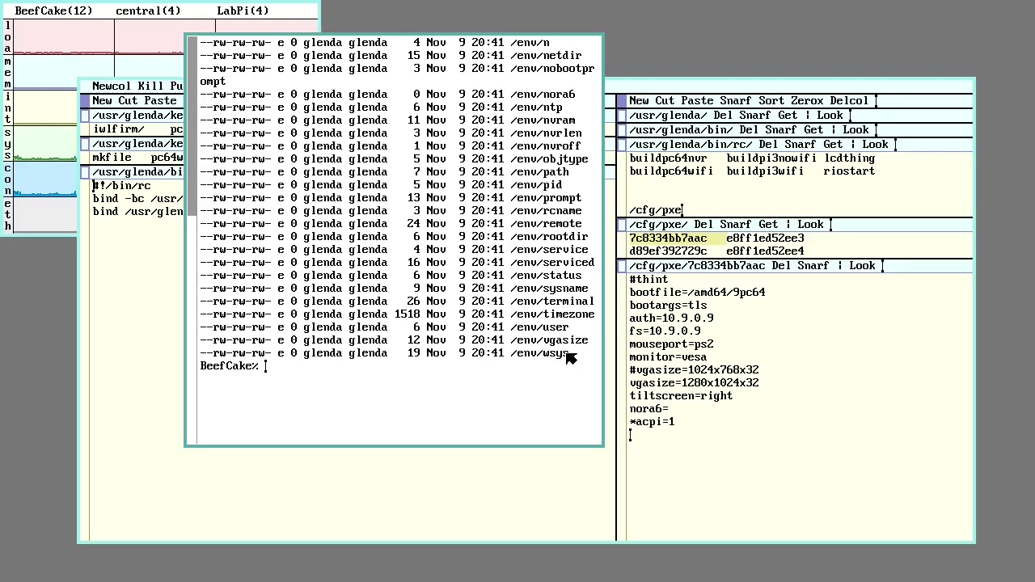
# Step: Highlight the /env/vgasize, /env/auth and /env/monitor entries in the listing to compare them with the boot configuration
pyautogui.moveTo(512, 340); pyautogui.dragTo(591, 339)
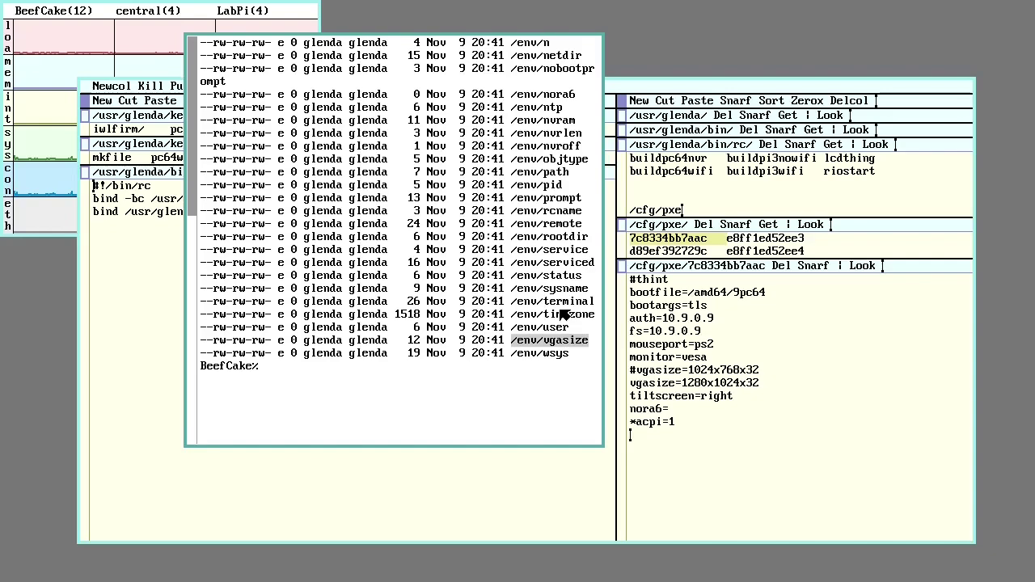
pyautogui.scroll(3, 538, 308)
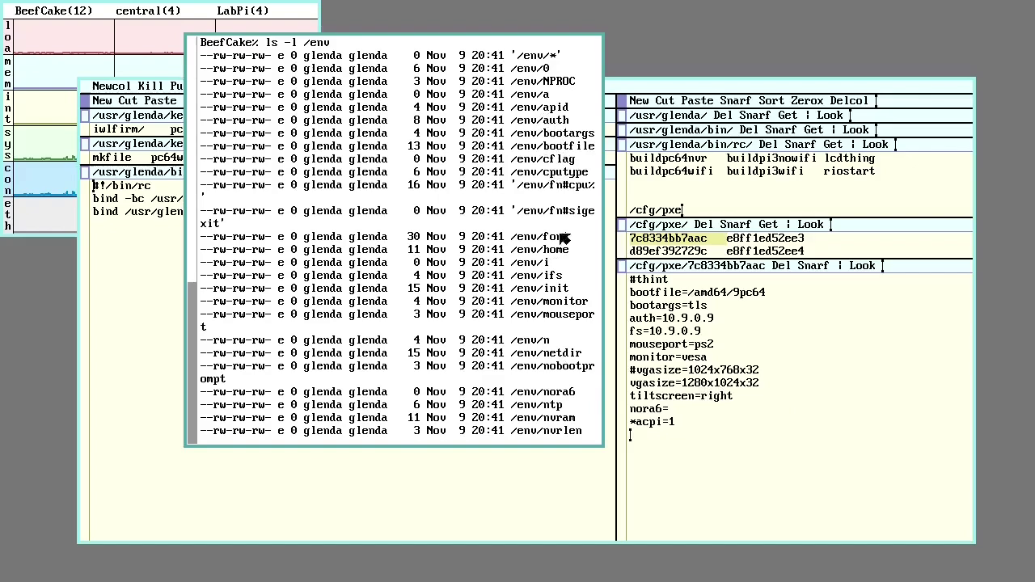
pyautogui.moveTo(520, 123); pyautogui.dragTo(569, 123)
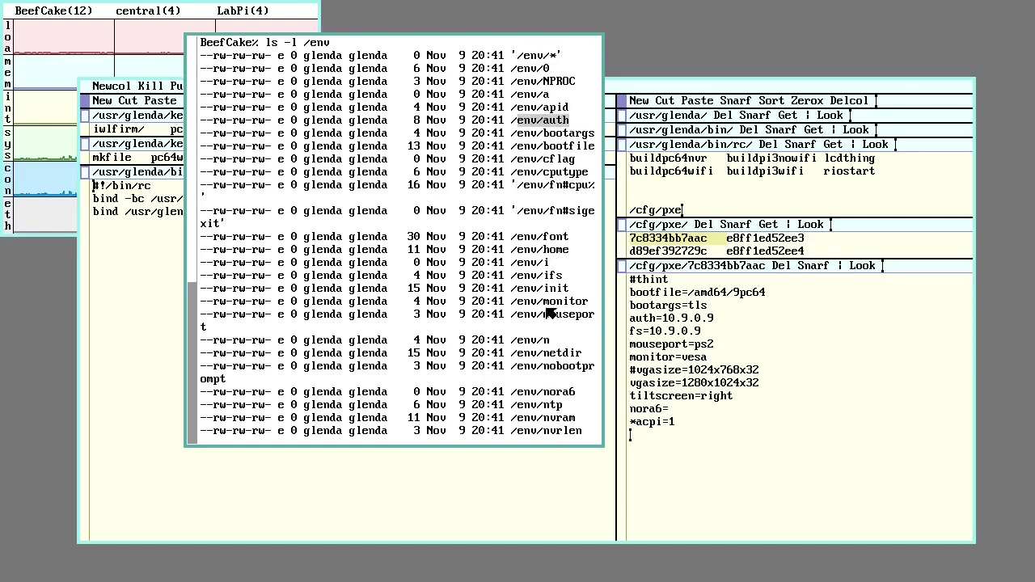
pyautogui.moveTo(513, 304); pyautogui.dragTo(589, 304)
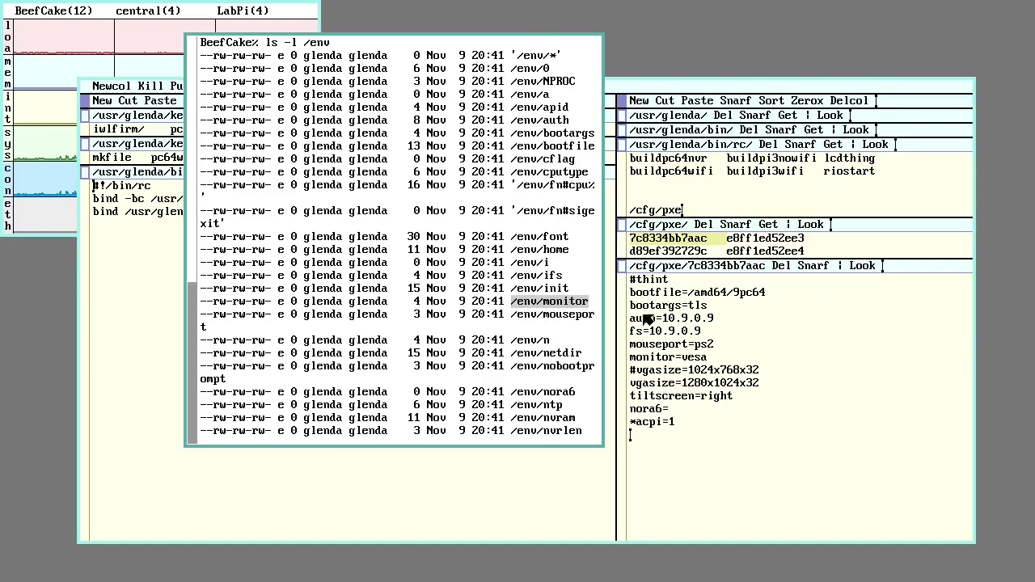
# Step: Delete the terminal window showing the /env listing
pyautogui.rightClick(655, 15)
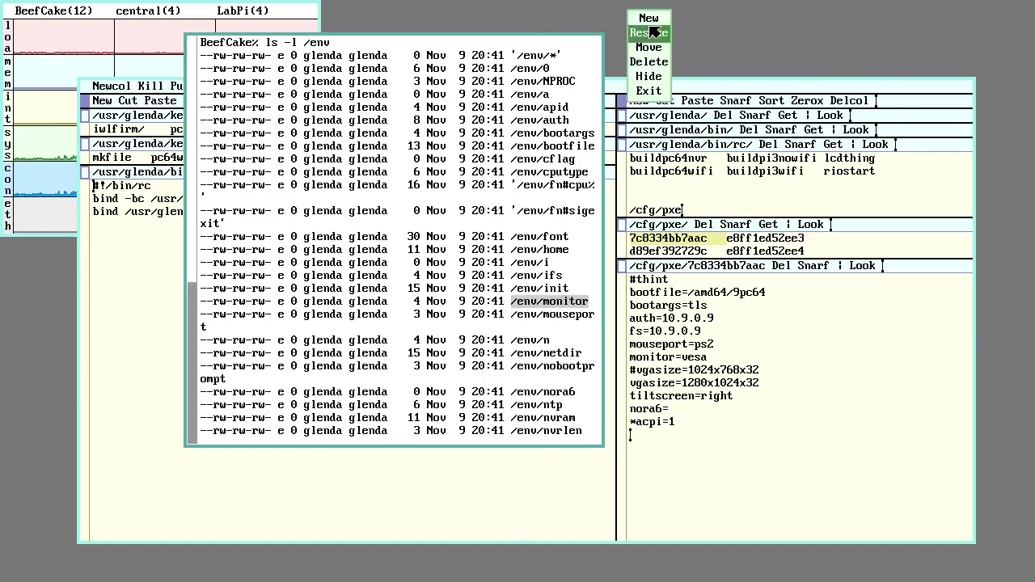
pyautogui.click(658, 59)
pyautogui.rightClick(542, 106)
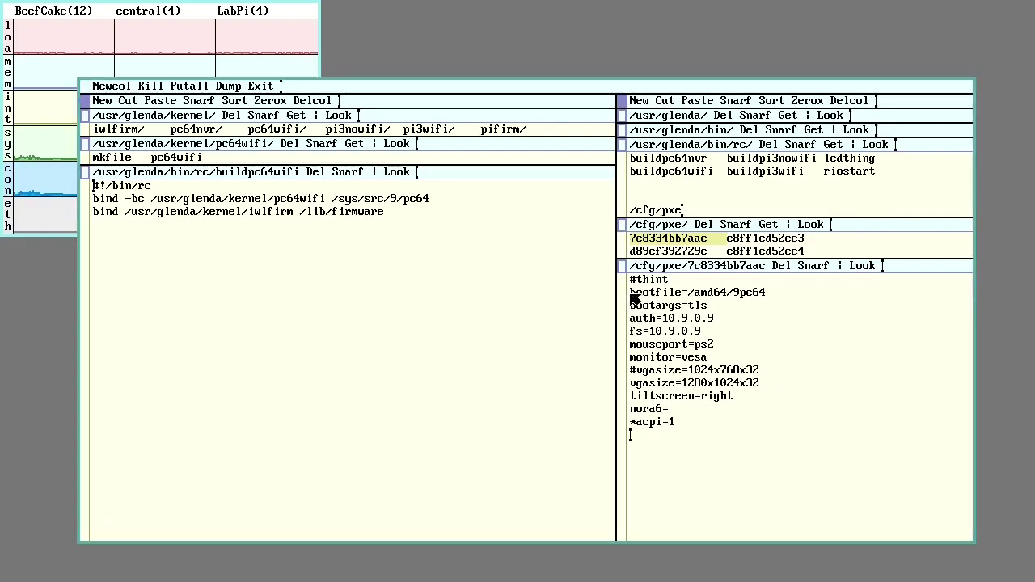
# Step: Examine the bootfile, bootargs, auth, *acpi and nora6 lines of the 7c8334bb7aac configuration by highlighting them
pyautogui.moveTo(631, 293); pyautogui.dragTo(855, 300)
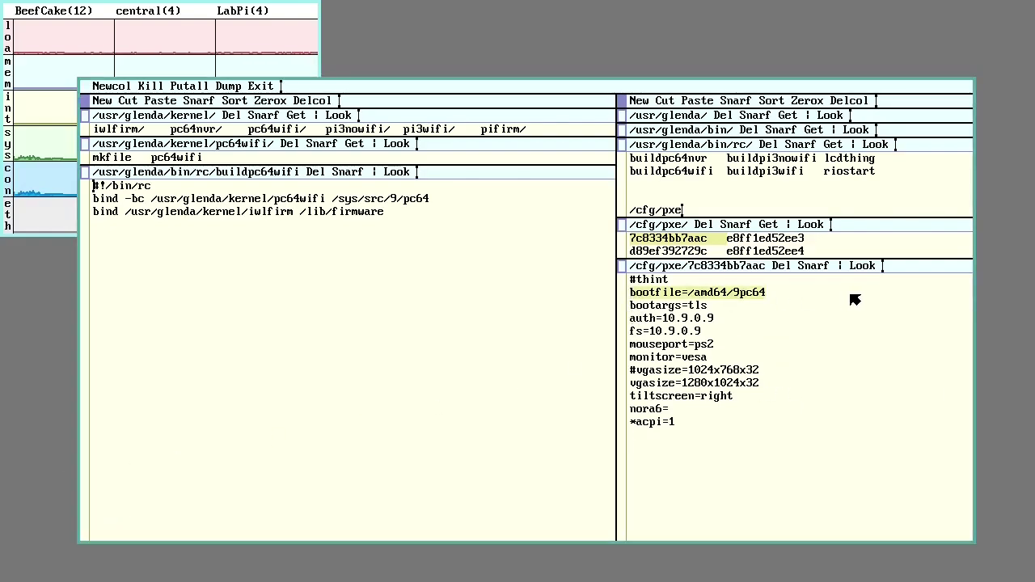
pyautogui.click(651, 316)
pyautogui.moveTo(647, 313); pyautogui.dragTo(732, 318)
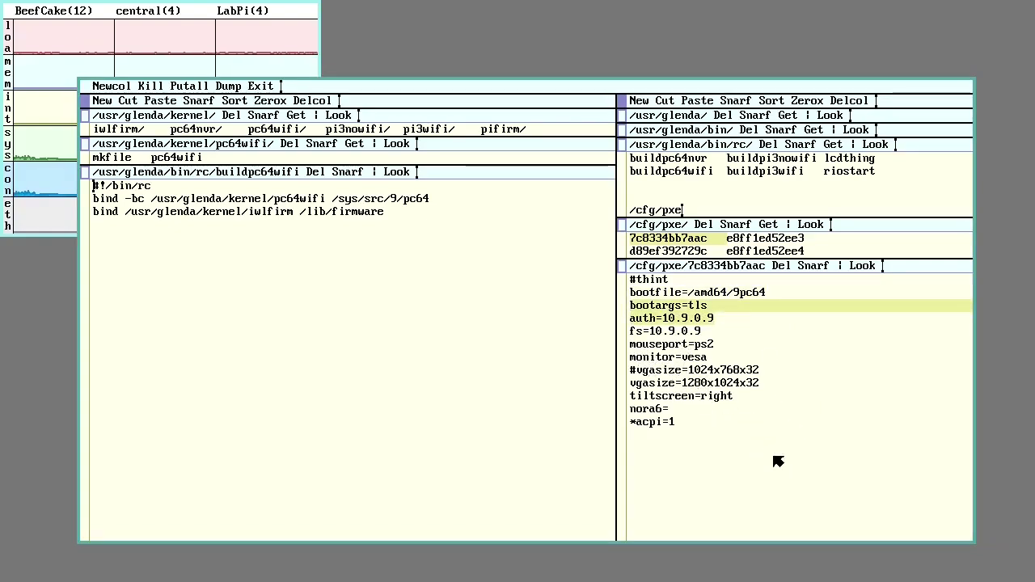
pyautogui.moveTo(634, 423); pyautogui.dragTo(678, 423)
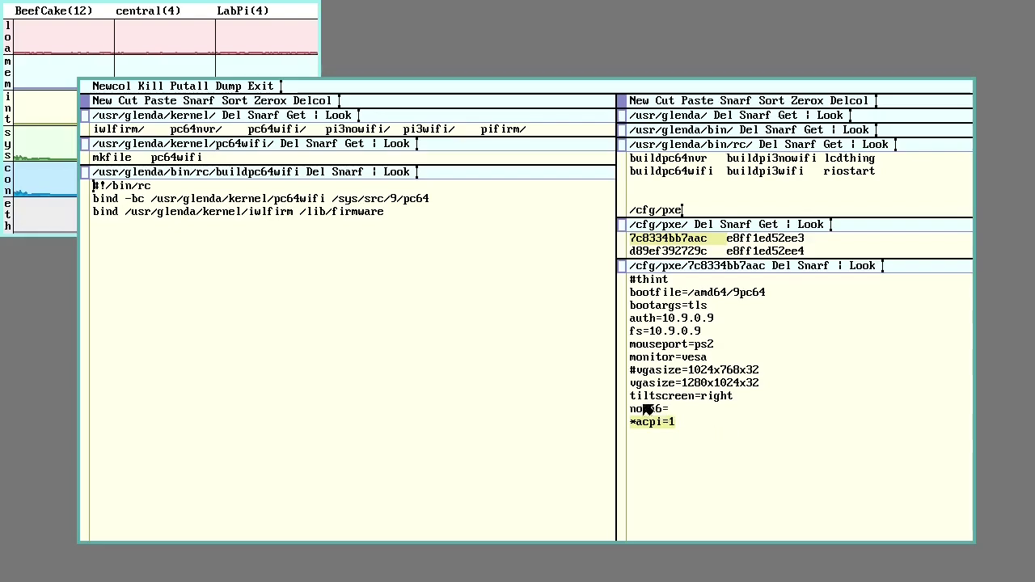
pyautogui.moveTo(633, 411); pyautogui.dragTo(683, 416)
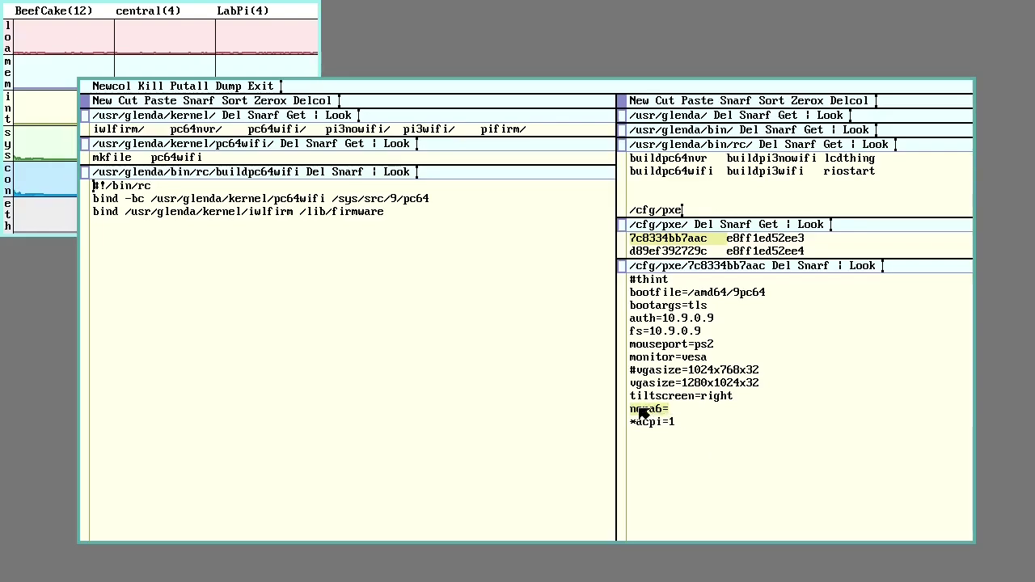
pyautogui.click(709, 413)
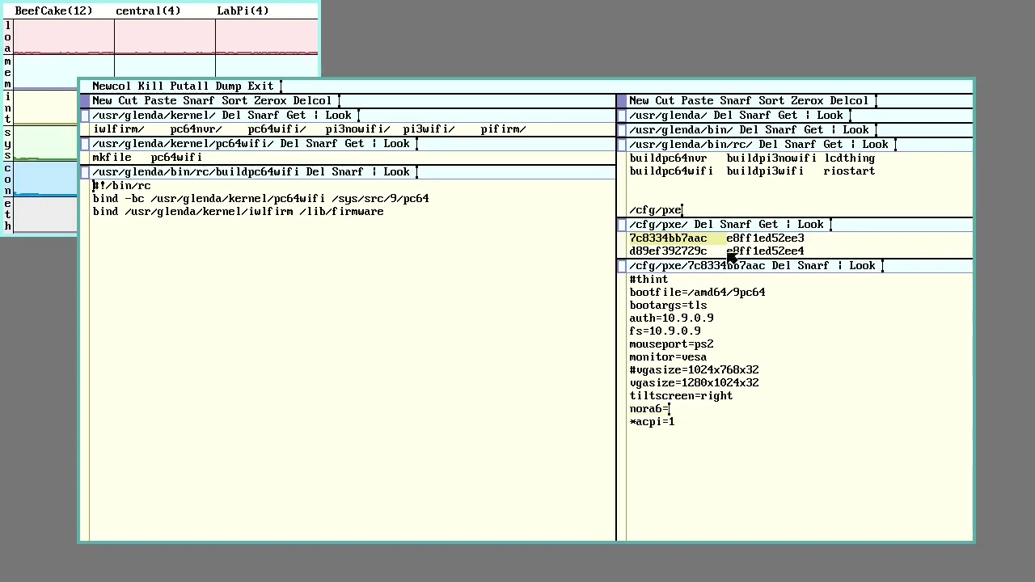
# Step: Open /cfg/pxe/e8ff1ed52ee3, place it beneath the buildpc64wifi script, and examine its *nousbxhci and nvram lines
pyautogui.rightClick(767, 241)
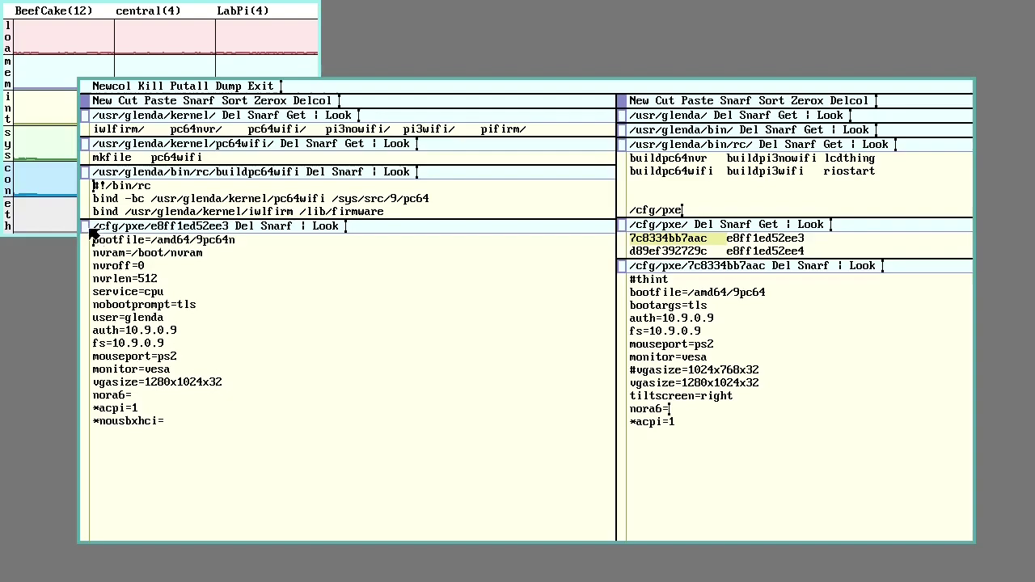
pyautogui.moveTo(622, 404); pyautogui.dragTo(93, 232)
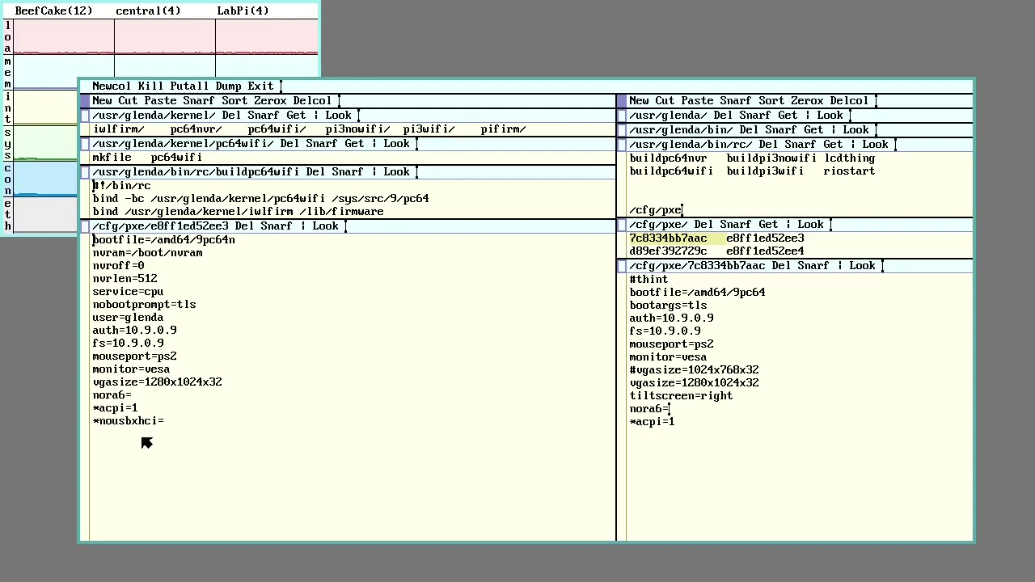
pyautogui.doubleClick(95, 422)
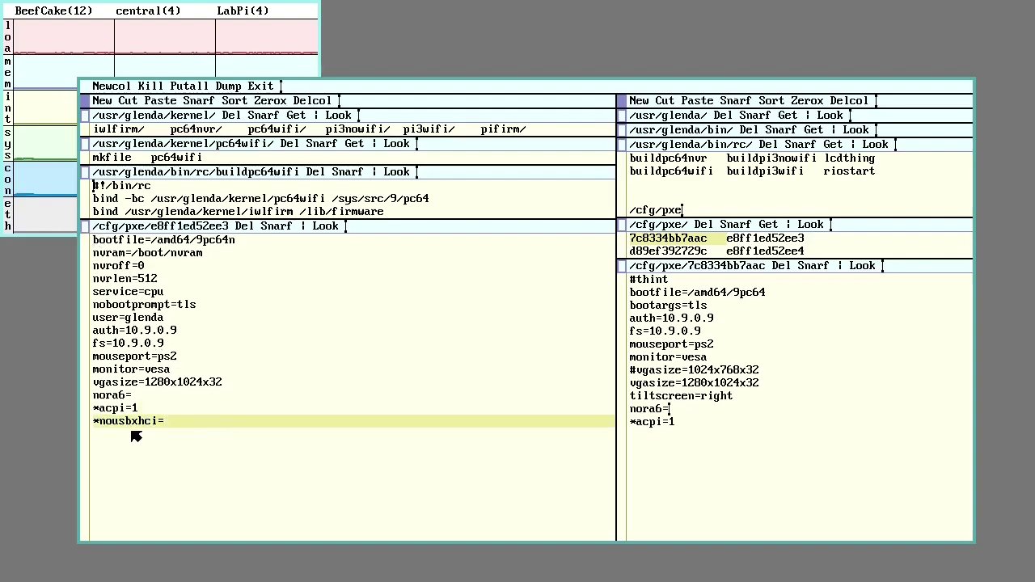
pyautogui.click(188, 426)
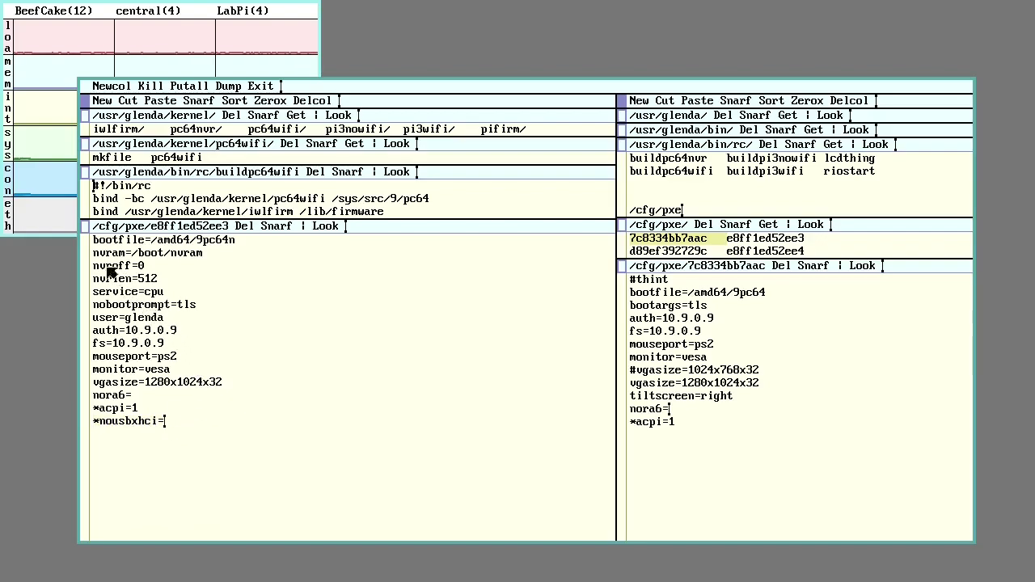
pyautogui.moveTo(94, 254); pyautogui.dragTo(220, 261)
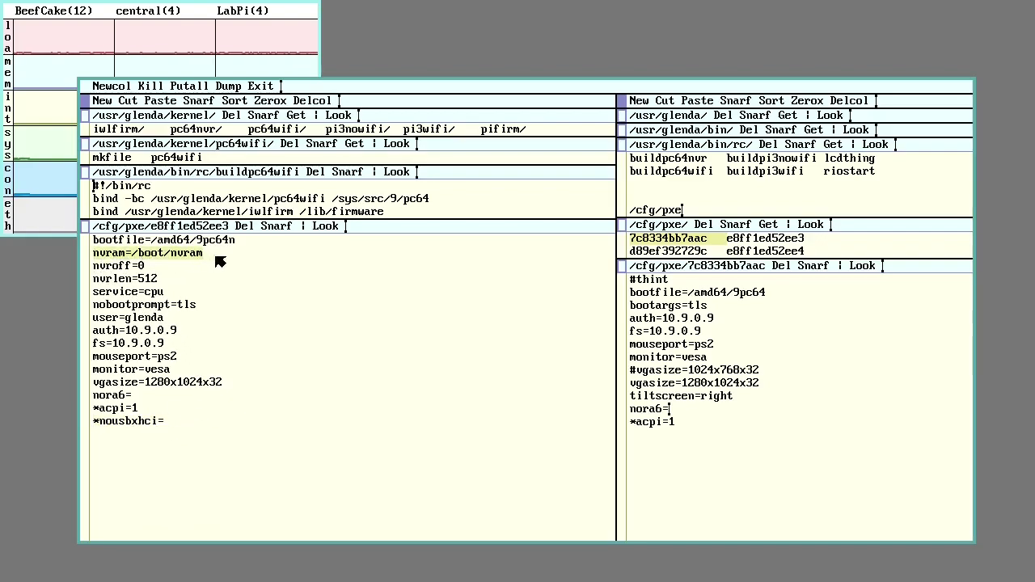
pyautogui.doubleClick(151, 254)
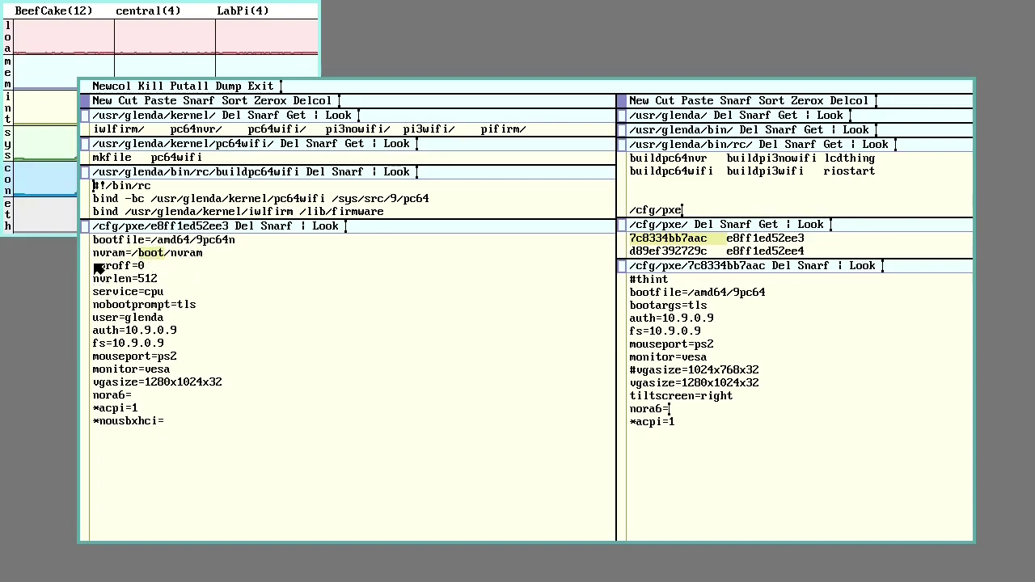
# Step: Examine the nvroff and nvrlen lines of the e8ff1ed52ee3 configuration and compare its nobootprompt=tls line with bootargs=tls in 7c8334bb7aac
pyautogui.moveTo(95, 265); pyautogui.dragTo(145, 284)
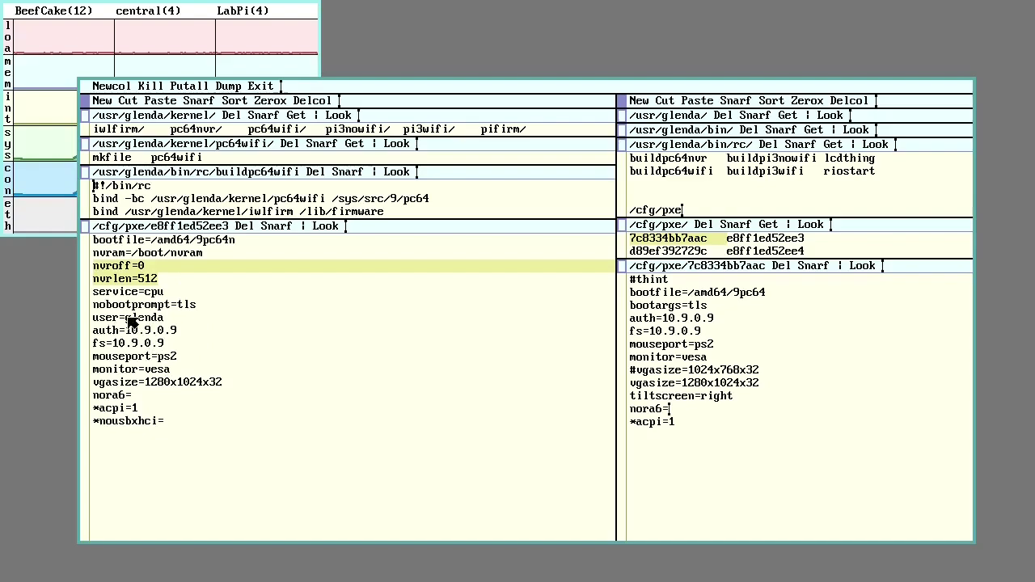
pyautogui.click(94, 306)
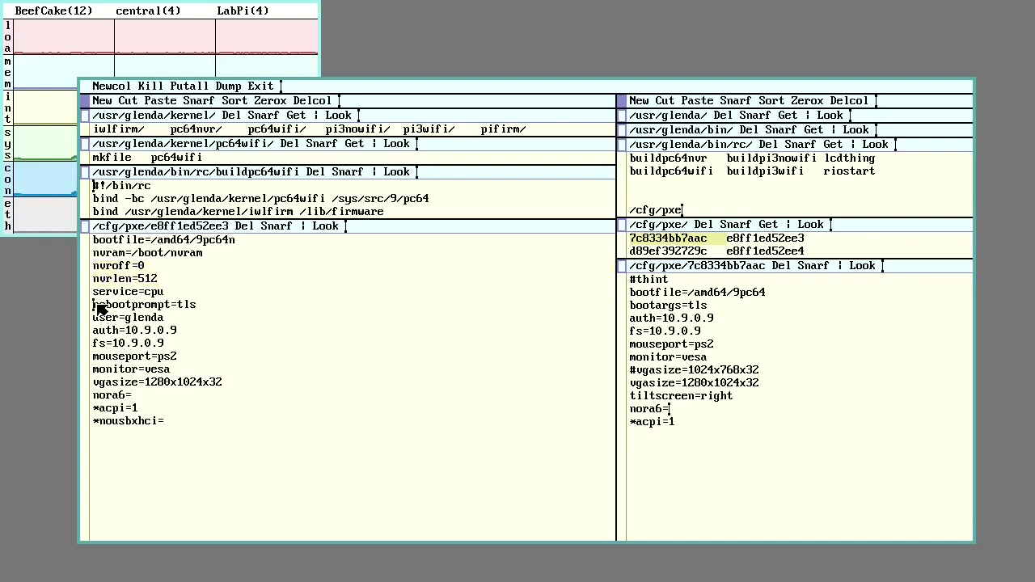
pyautogui.moveTo(95, 305); pyautogui.dragTo(204, 306)
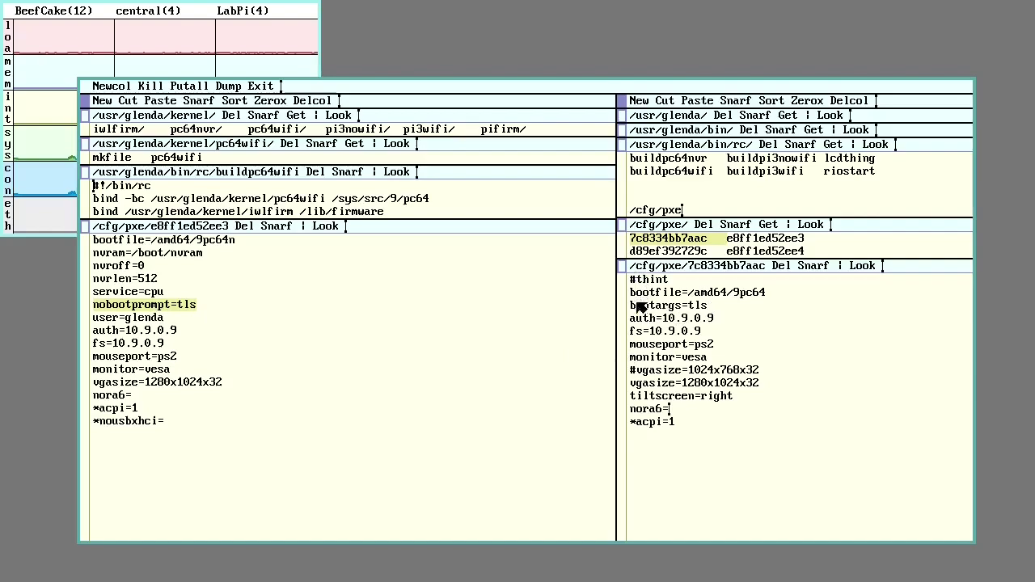
pyautogui.moveTo(634, 311); pyautogui.dragTo(728, 315)
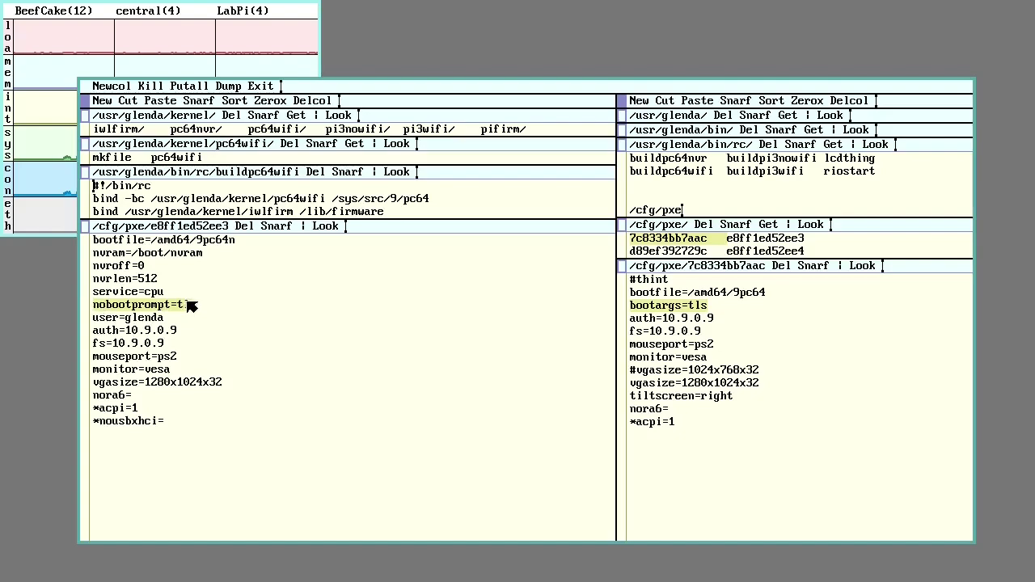
pyautogui.moveTo(197, 308)
pyautogui.mouseDown()
pyautogui.moveTo(217, 318)
pyautogui.moveTo(215, 309)
pyautogui.mouseUp()
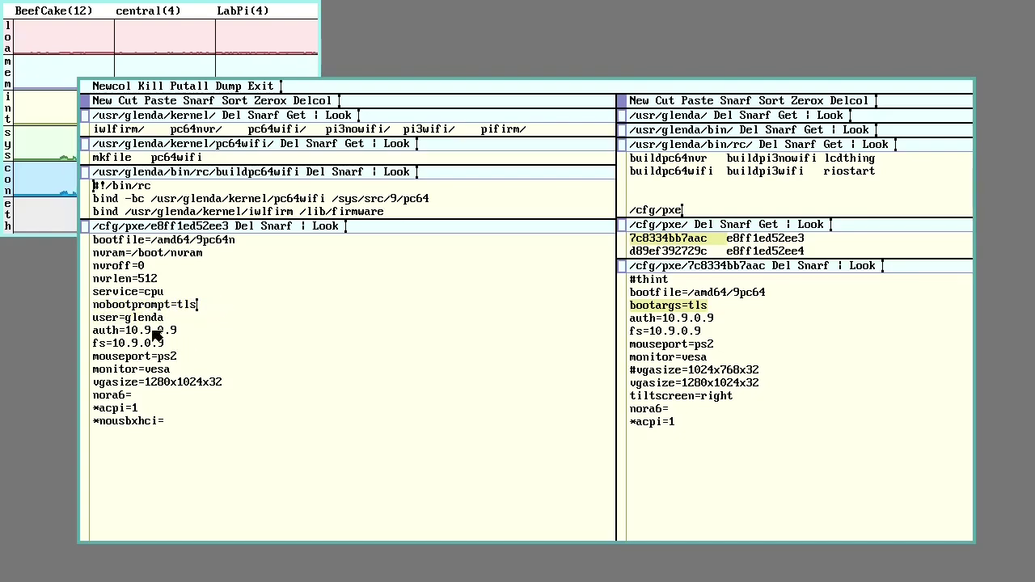
# Step: Highlight the fs and auth server address lines in the e8ff1ed52ee3 configuration to examine them
pyautogui.moveTo(95, 344); pyautogui.dragTo(193, 352)
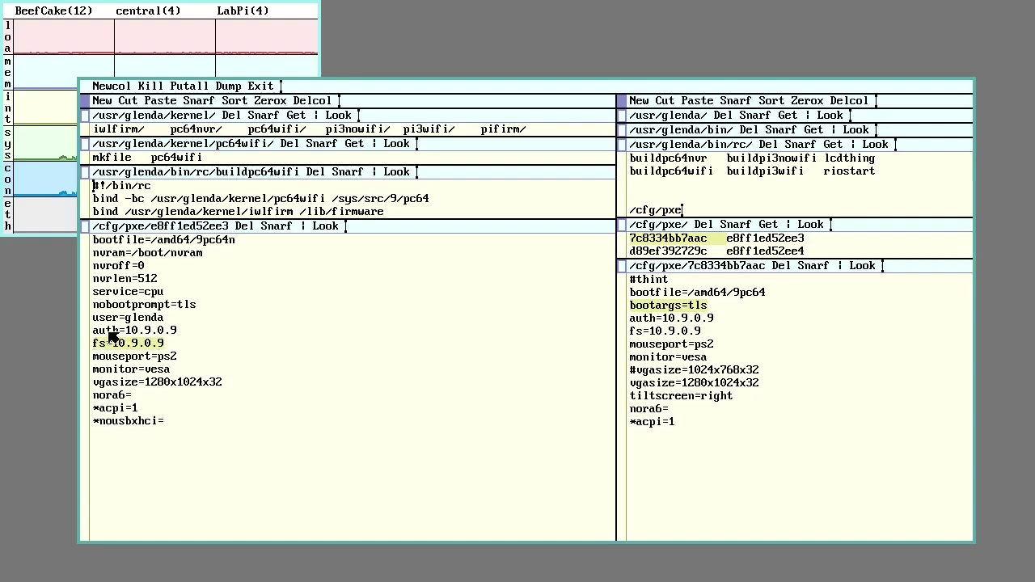
pyautogui.moveTo(94, 332); pyautogui.dragTo(179, 332)
pyautogui.click(221, 335)
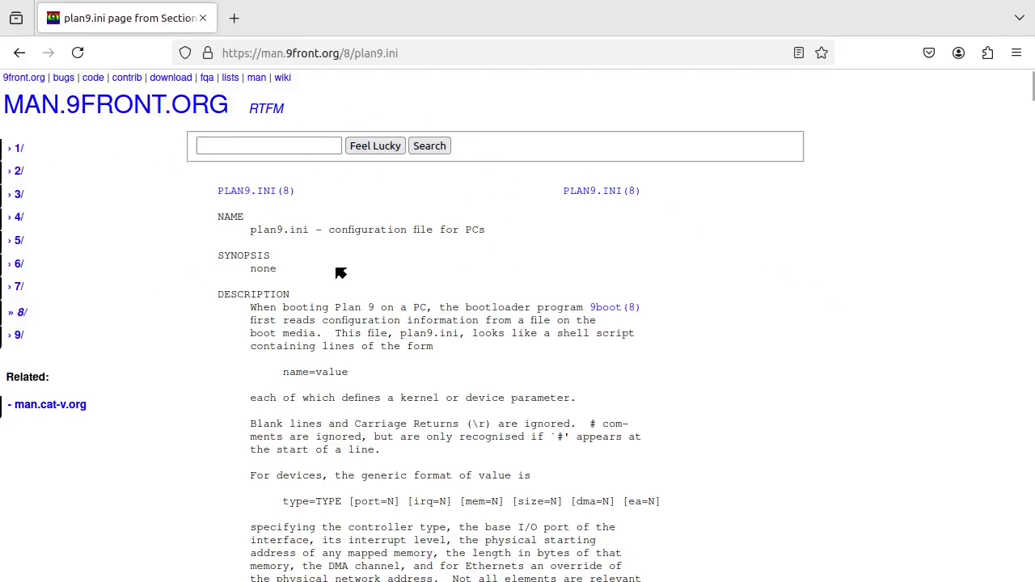
# Step: In the web browser, skim the Ethernet section of the plan9.ini(8) manual page and search the page for "cons" to find the console entry
pyautogui.scroll(-5, 381, 299)
pyautogui.scroll(-3, 392, 290)
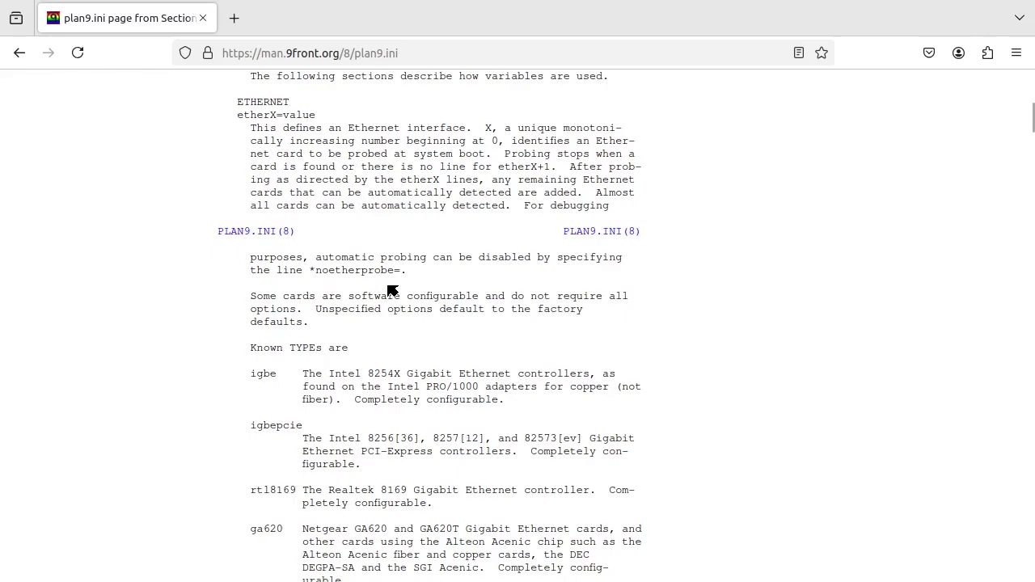
pyautogui.scroll(-2, 388, 285)
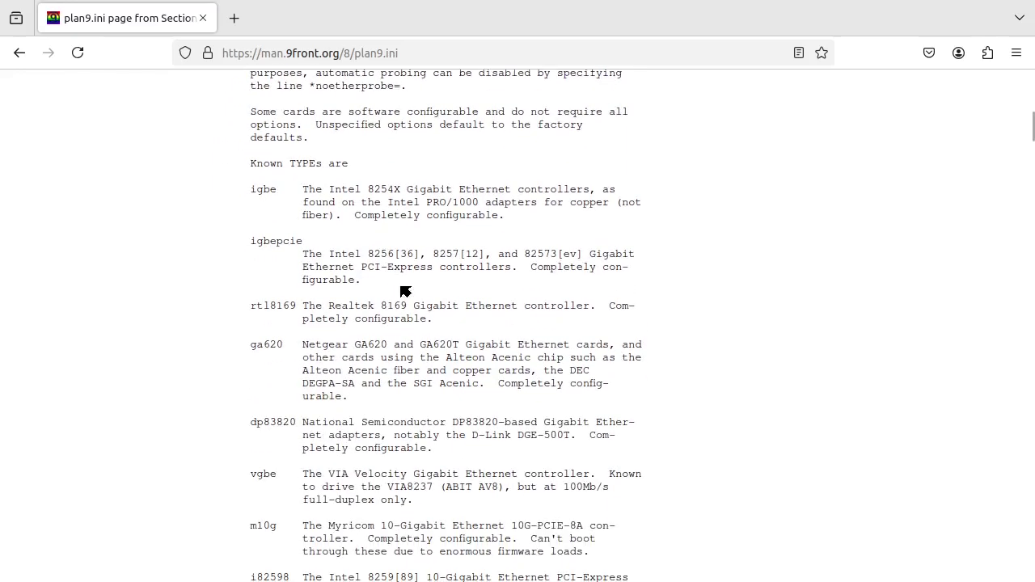
pyautogui.scroll(-4, 405, 291)
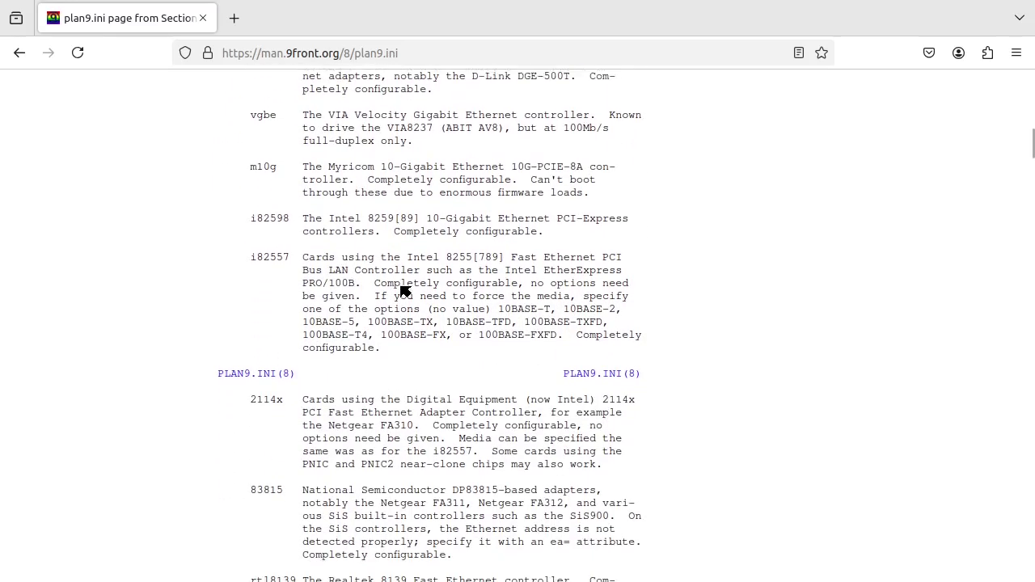
pyautogui.scroll(-2, 404, 292)
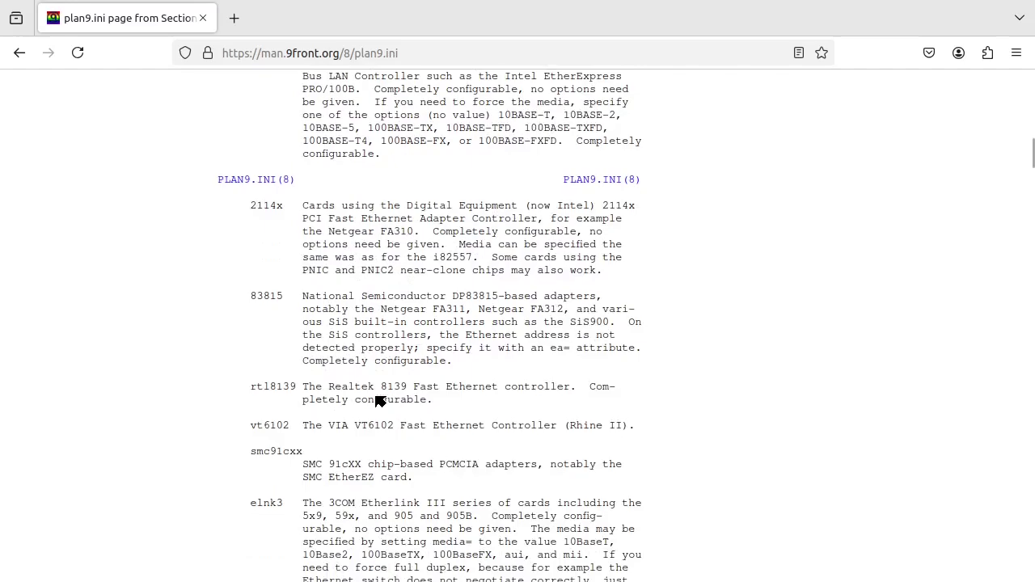
pyautogui.hotkey('ctrl', 'f')
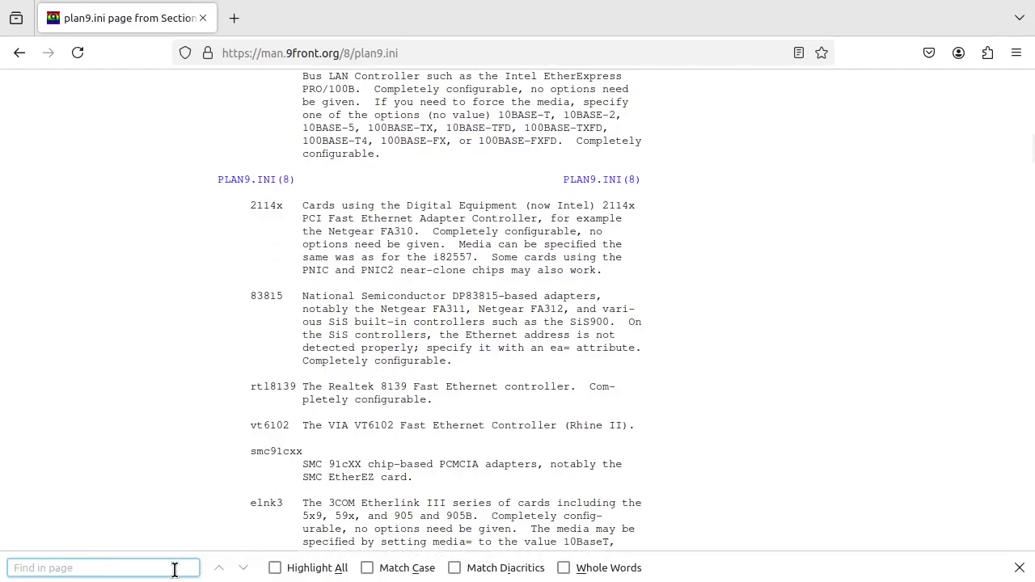
pyautogui.write('con')
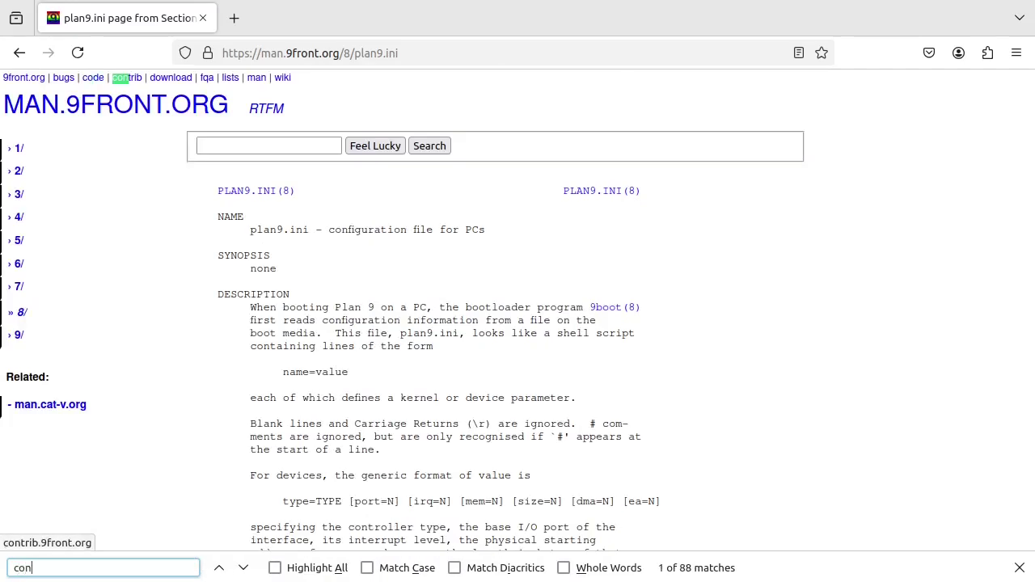
pyautogui.write('s')
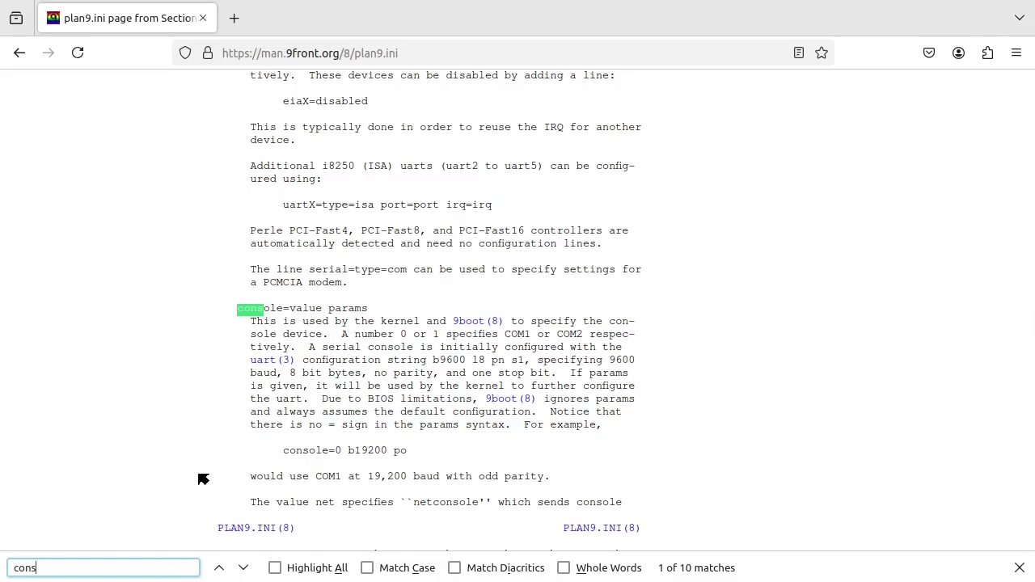
pyautogui.click(246, 311)
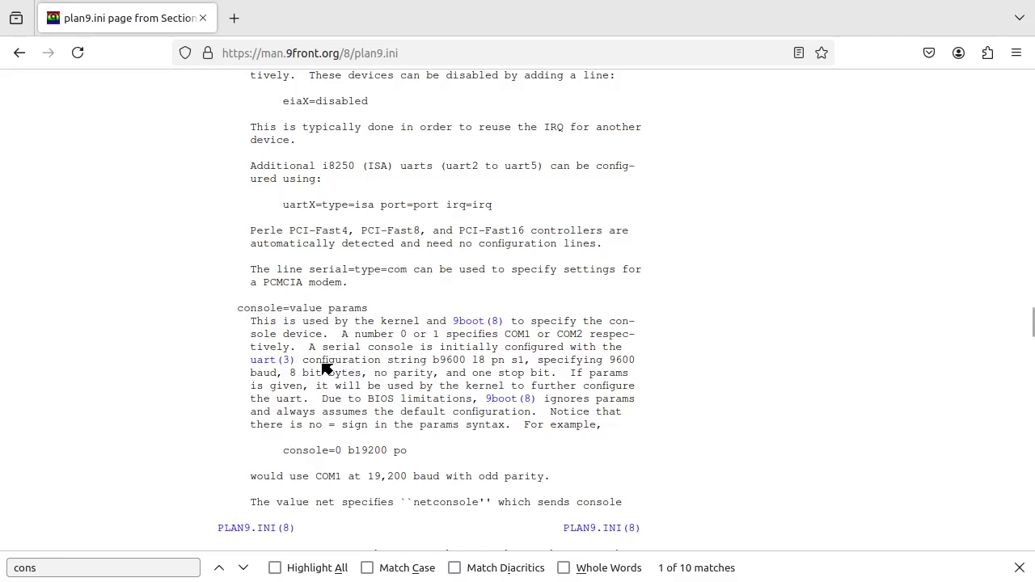
# Step: Read through the netconsole, keyboard, mouse, PC card and booting entries of the plan9.ini(8) manual page
pyautogui.scroll(-5, 326, 369)
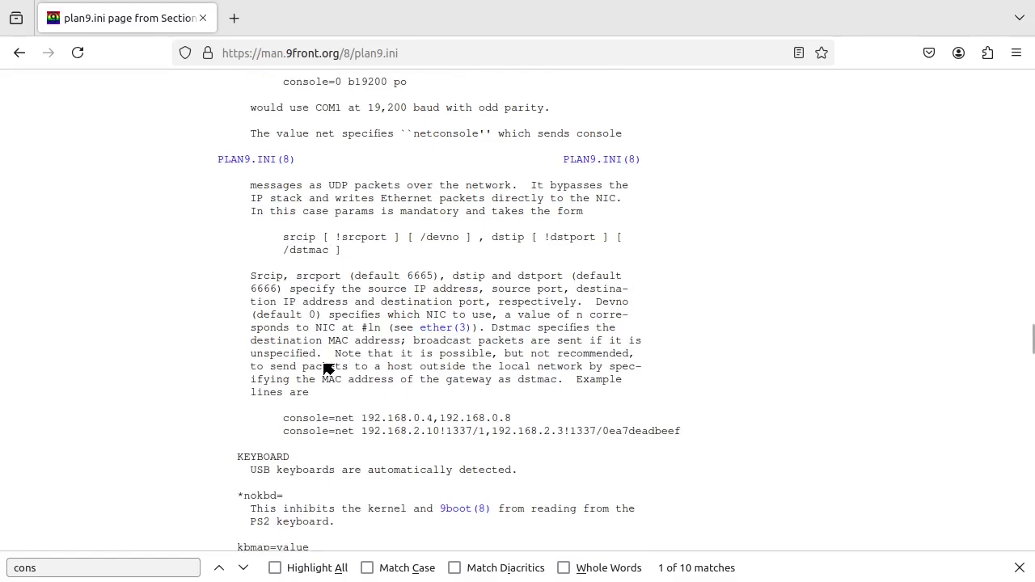
pyautogui.scroll(-3, 326, 369)
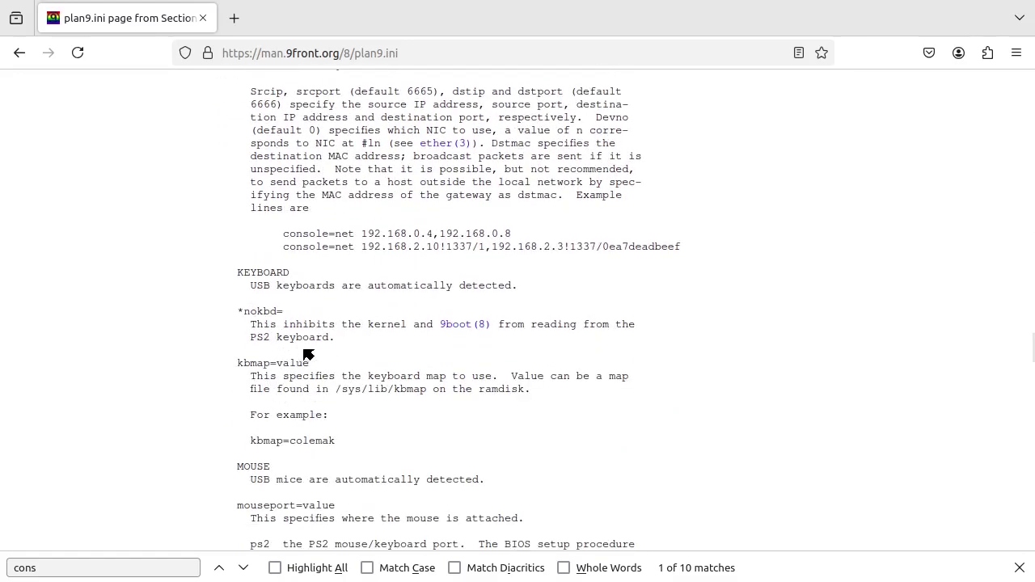
pyautogui.scroll(-3, 346, 364)
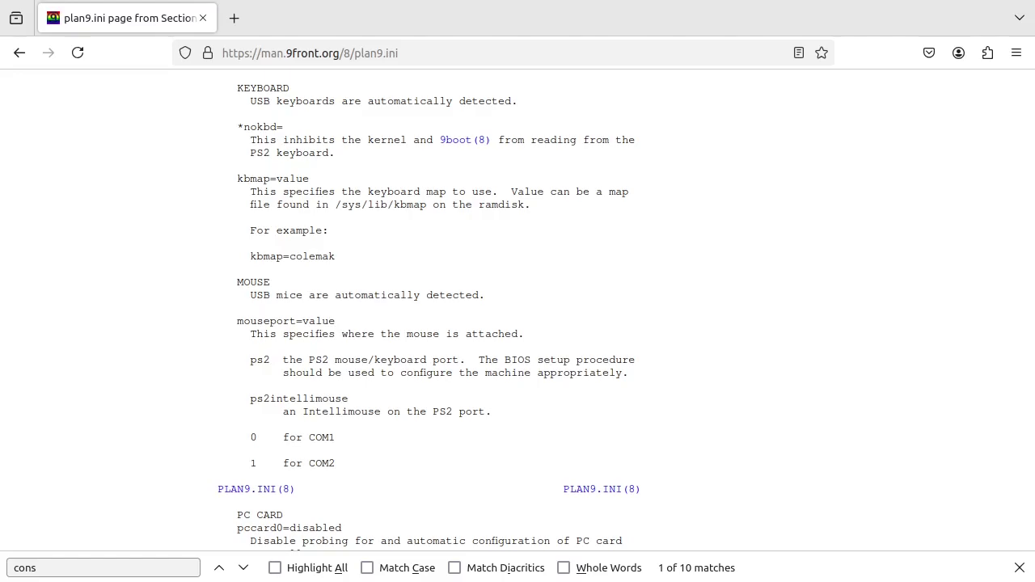
pyautogui.scroll(-8, 540, 389)
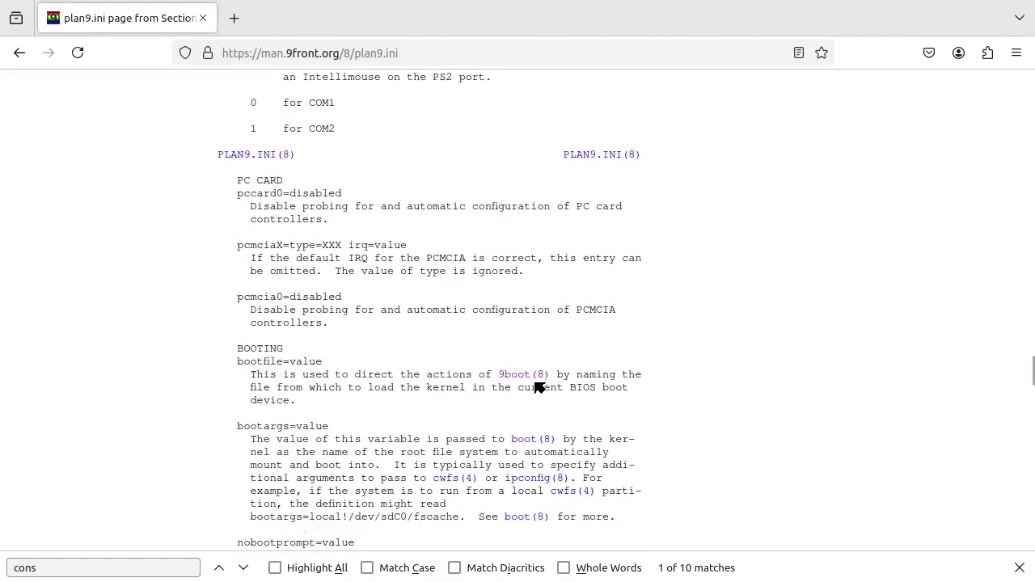